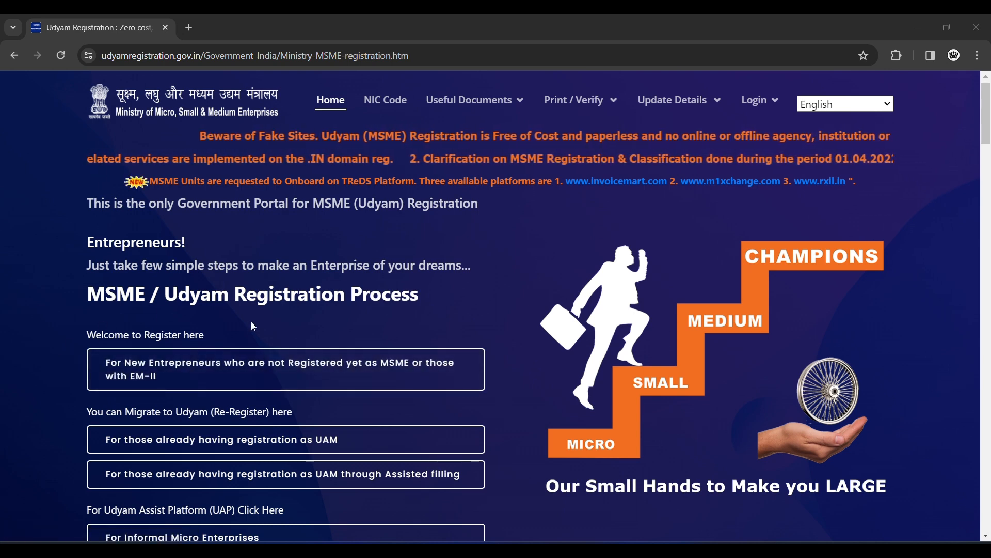
Open the registration form for new entrepreneurs who are not yet registered
scroll(254, 325, down, 3)
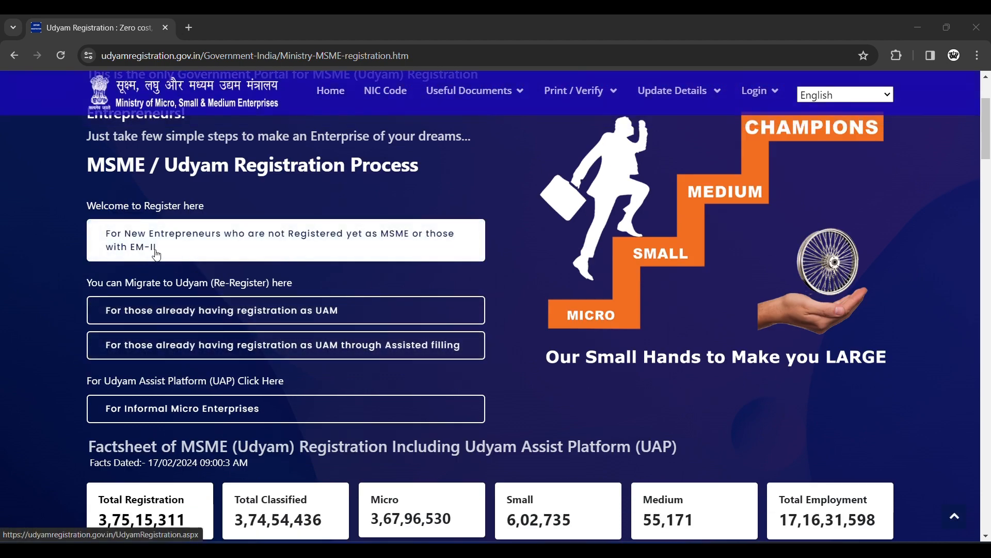
click(249, 250)
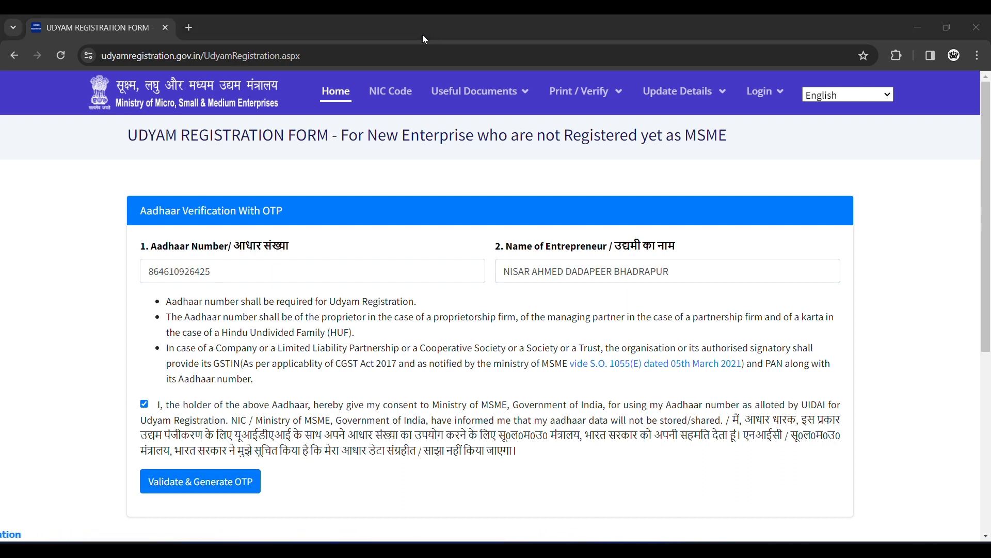
scroll(177, 271, down, 3)
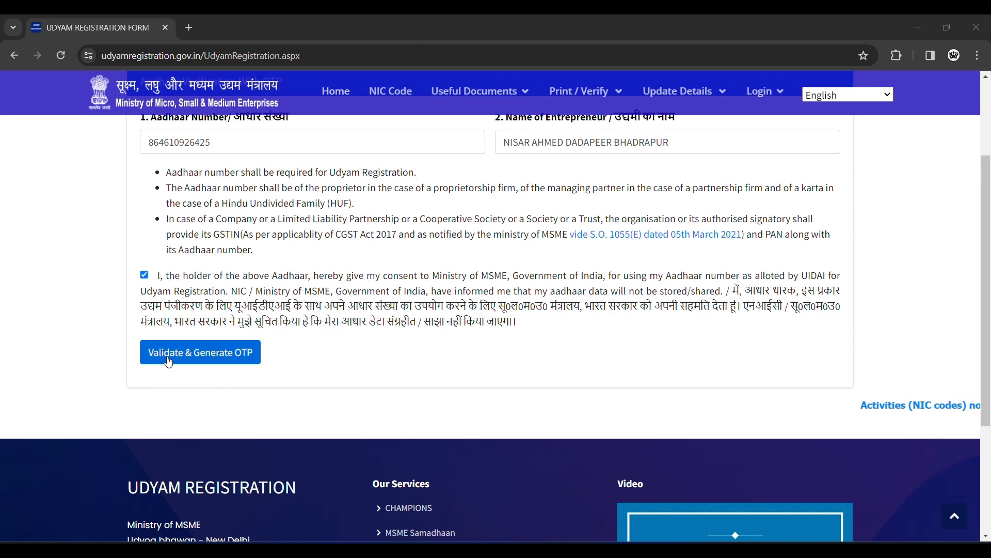
Request an OTP for the Aadhaar number and validate it with the received code
click(186, 356)
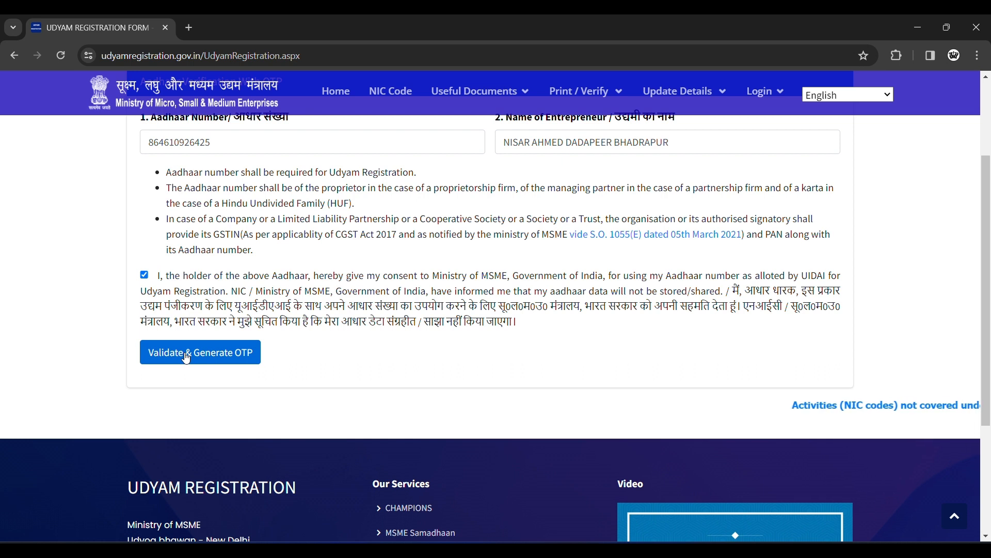
click(187, 356)
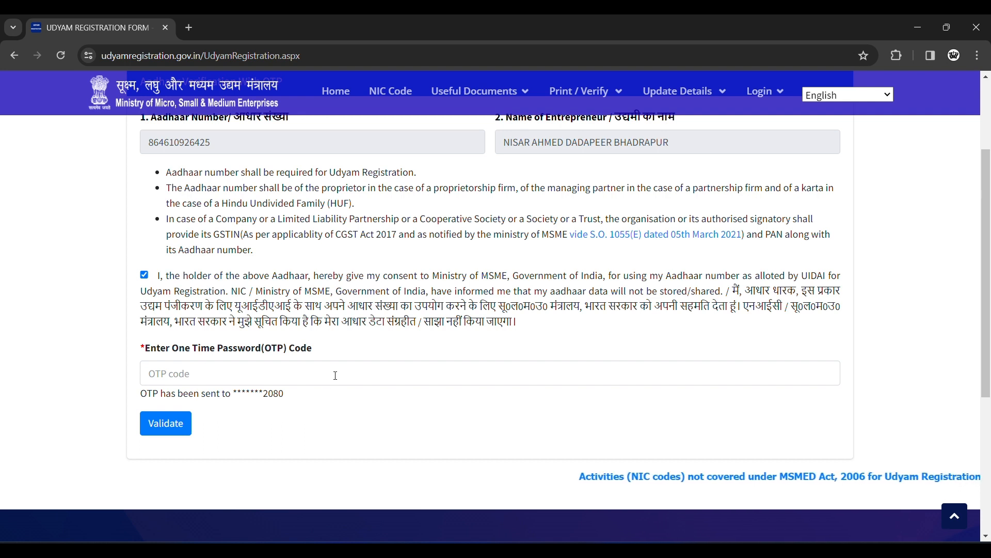
click(184, 377)
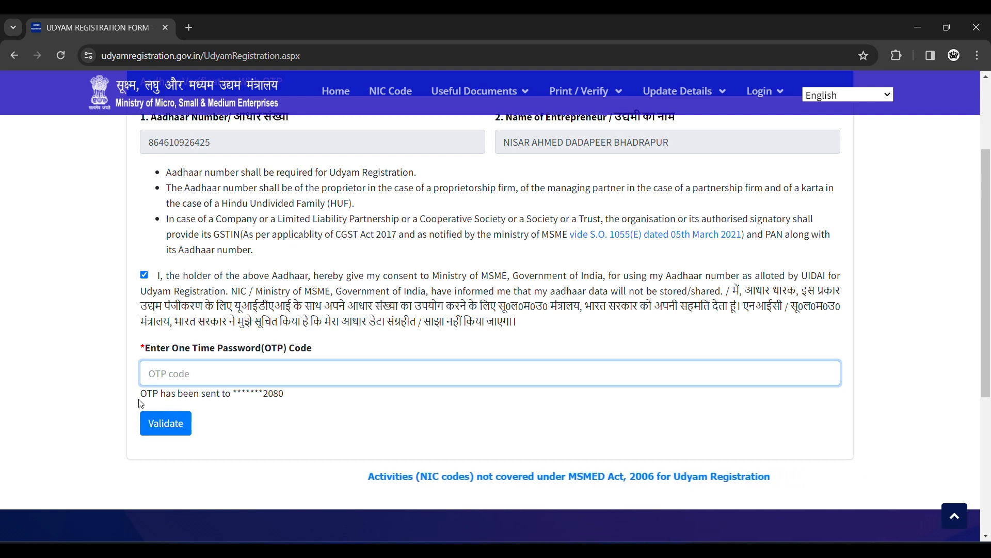
click(422, 37)
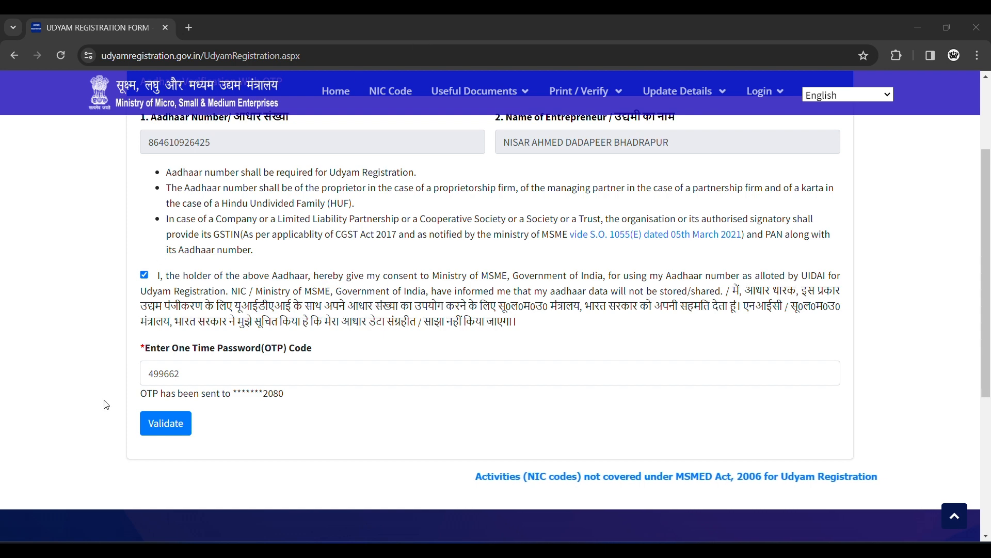
click(169, 424)
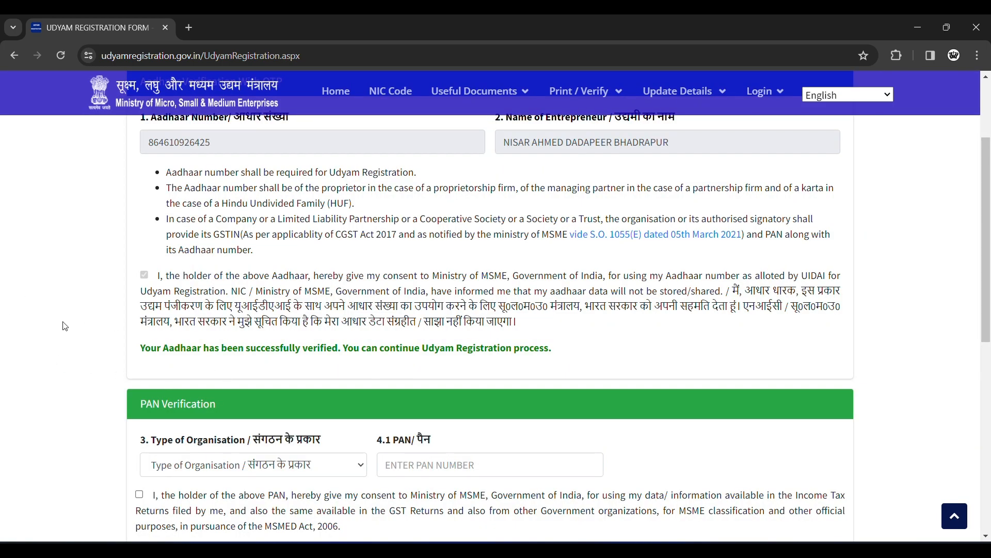
Set organisation type to 1. Proprietary, tick the PAN consent and enter the PAN number
scroll(490, 309, down, 2)
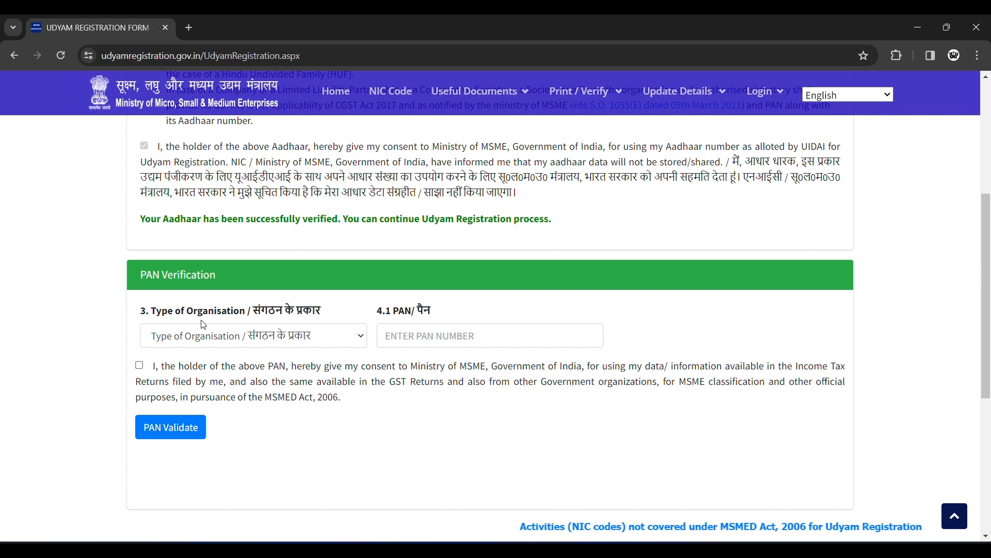
click(198, 342)
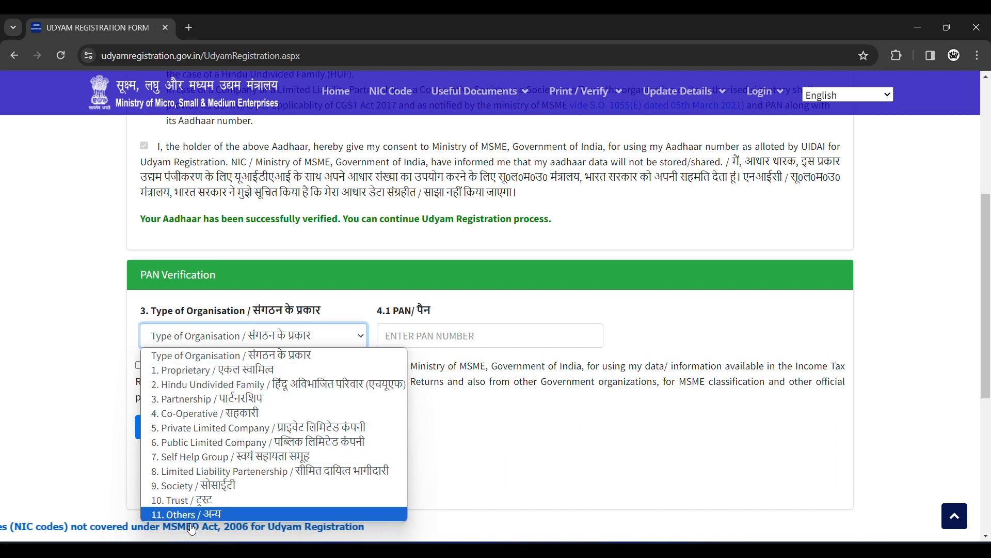
click(205, 371)
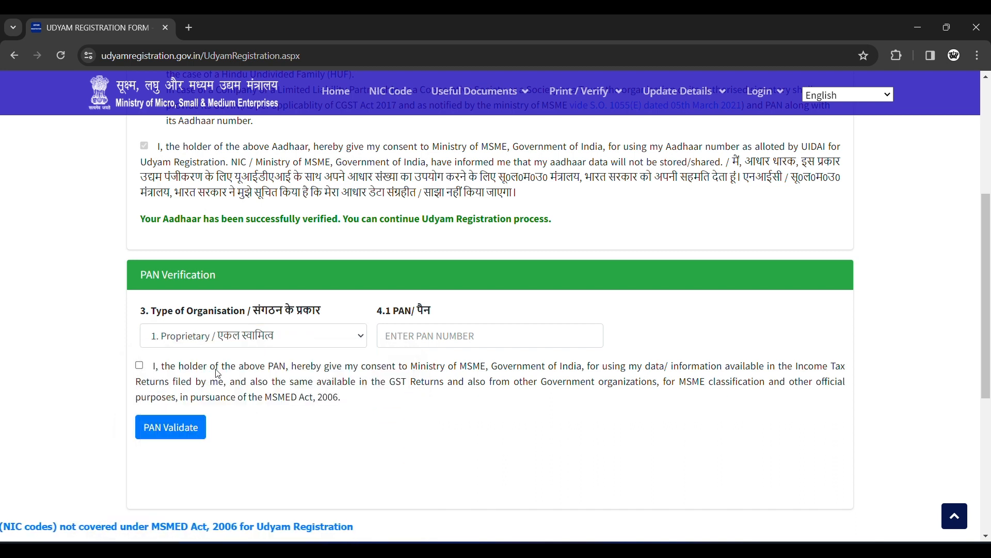
click(400, 334)
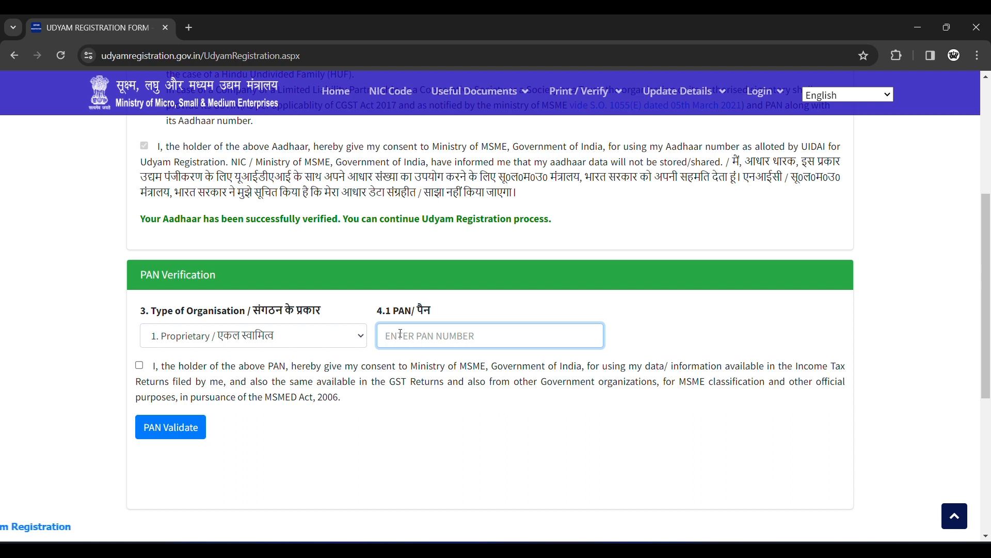
click(139, 367)
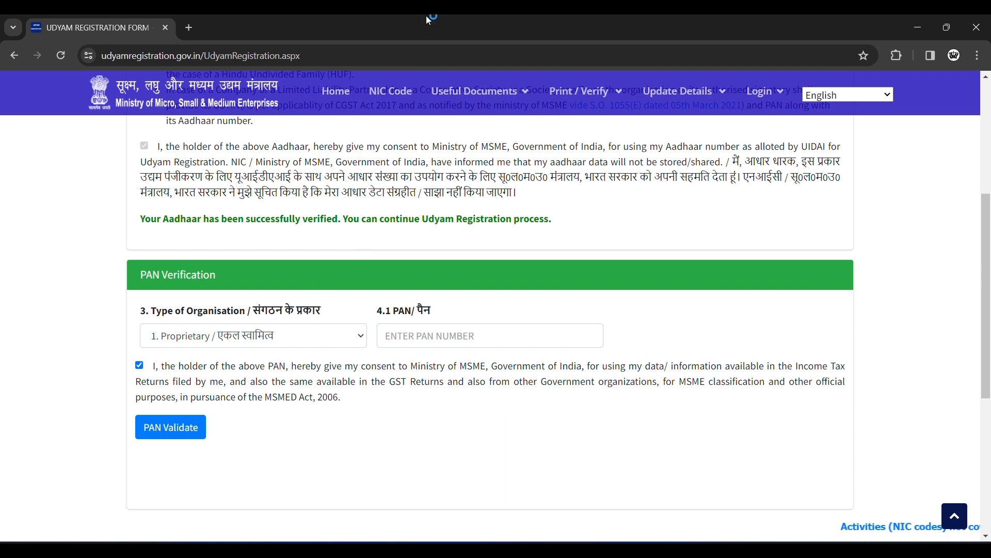
click(404, 336)
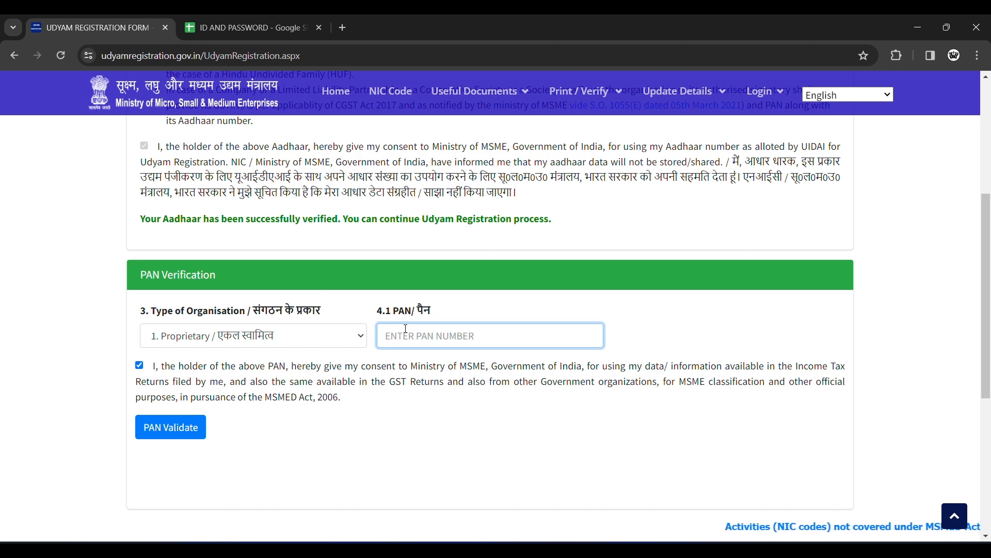
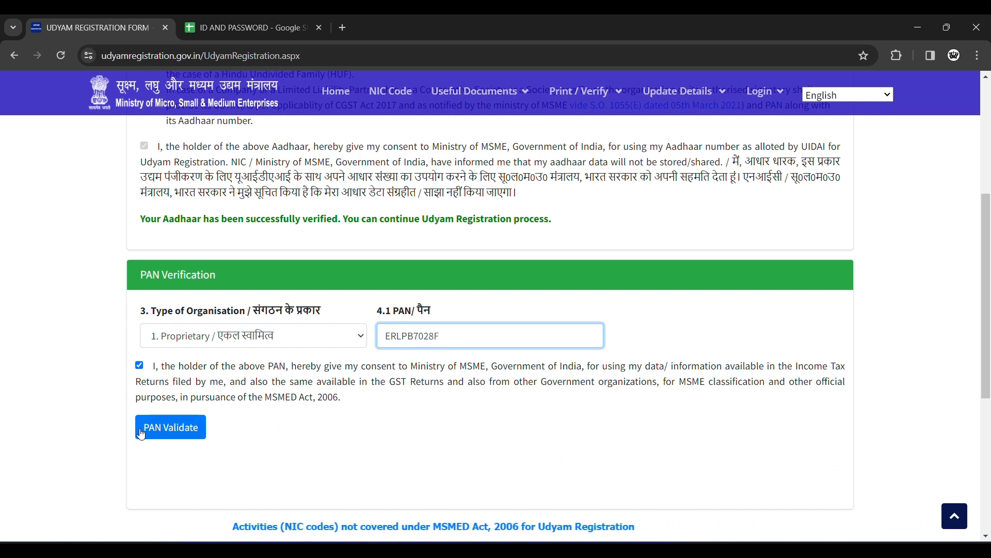
Validate the PAN and continue to the ITR and GSTIN questions
click(181, 434)
scroll(183, 431, down, 3)
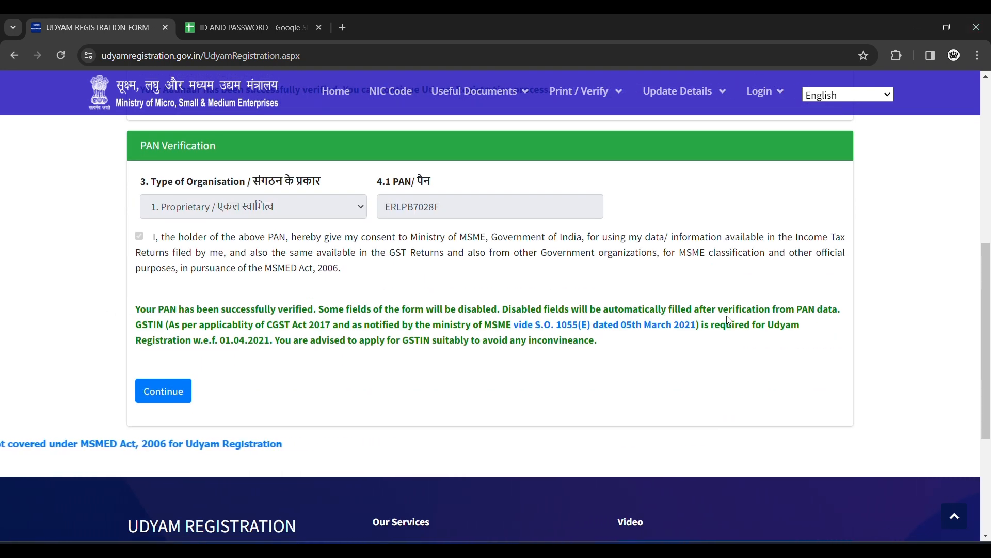
click(147, 395)
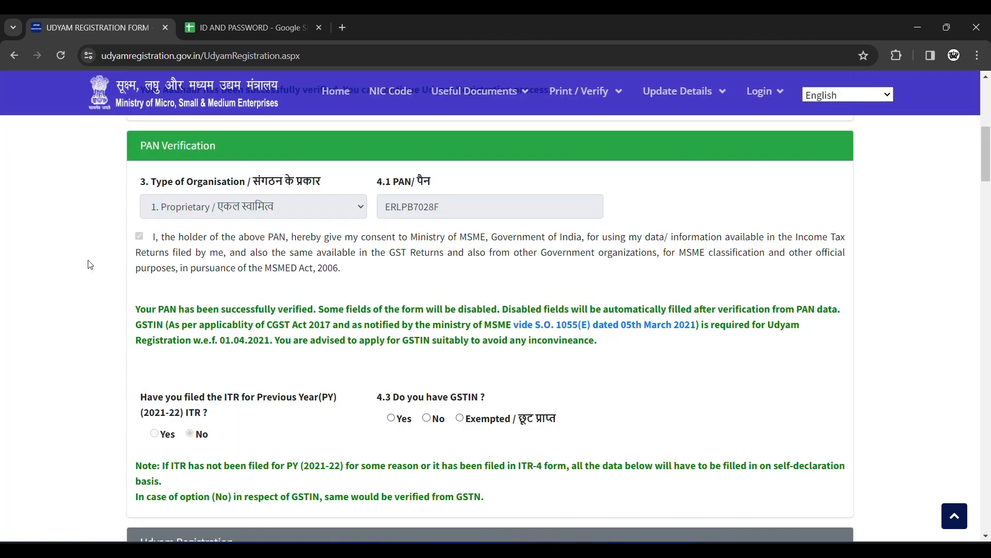
scroll(305, 237, down, 2)
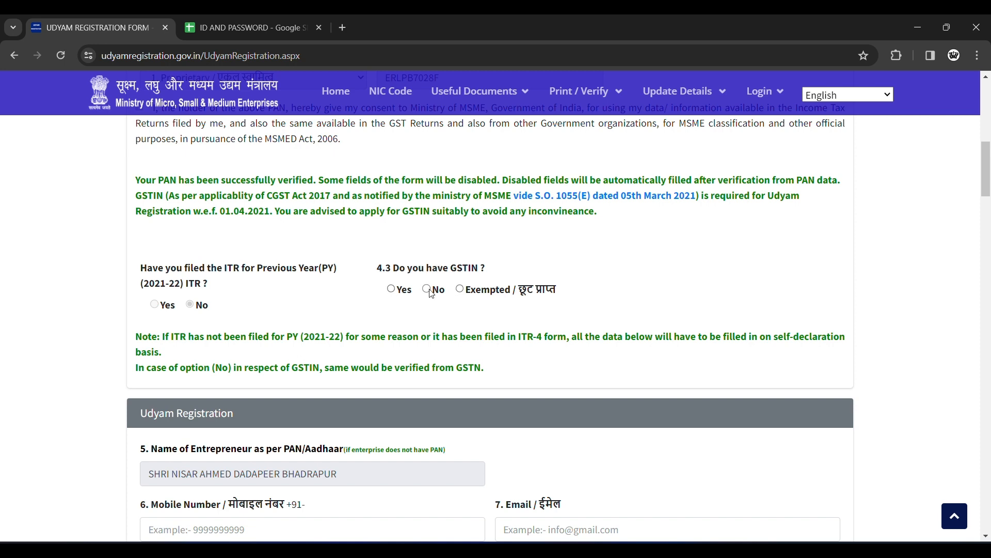
scroll(304, 288, down, 5)
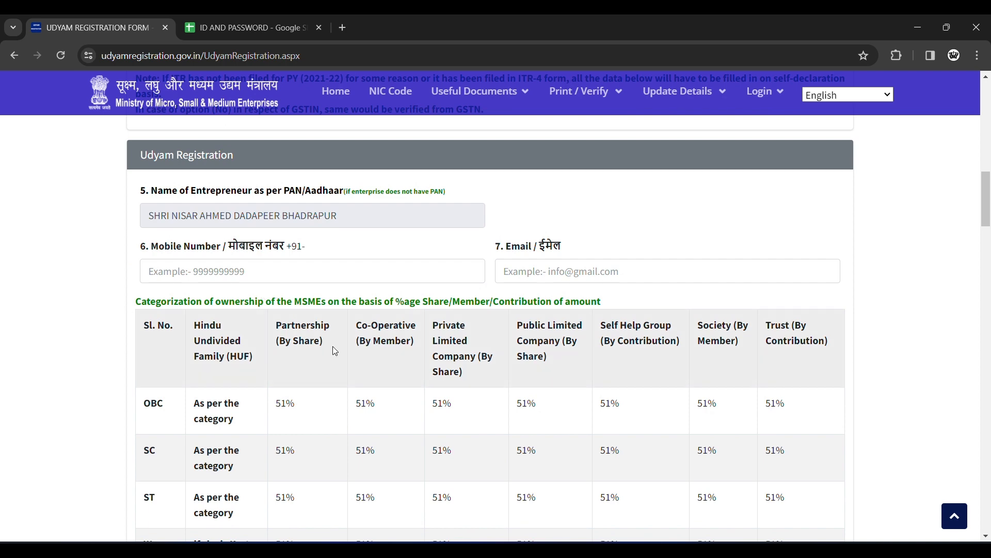
scroll(331, 350, down, 3)
scroll(333, 347, up, 3)
click(174, 278)
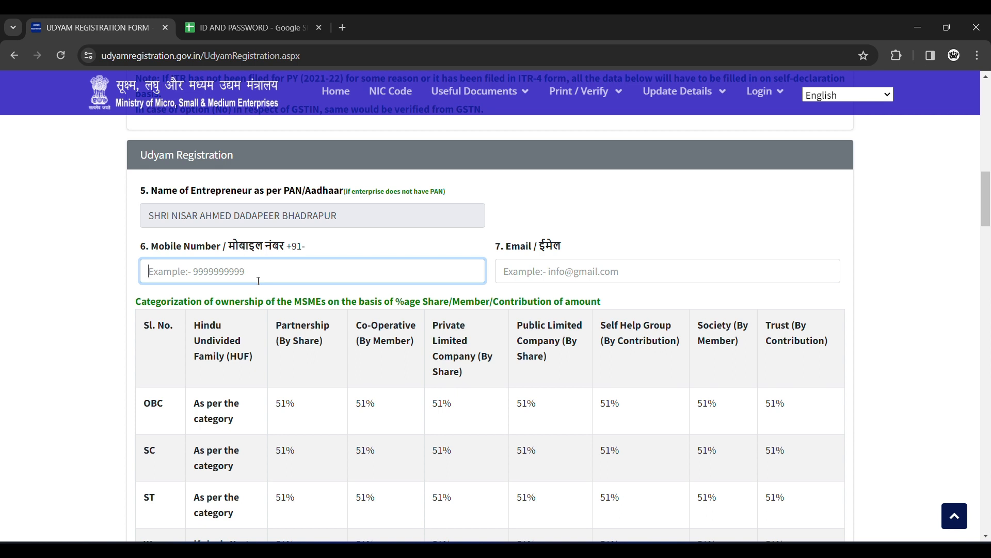
click(531, 278)
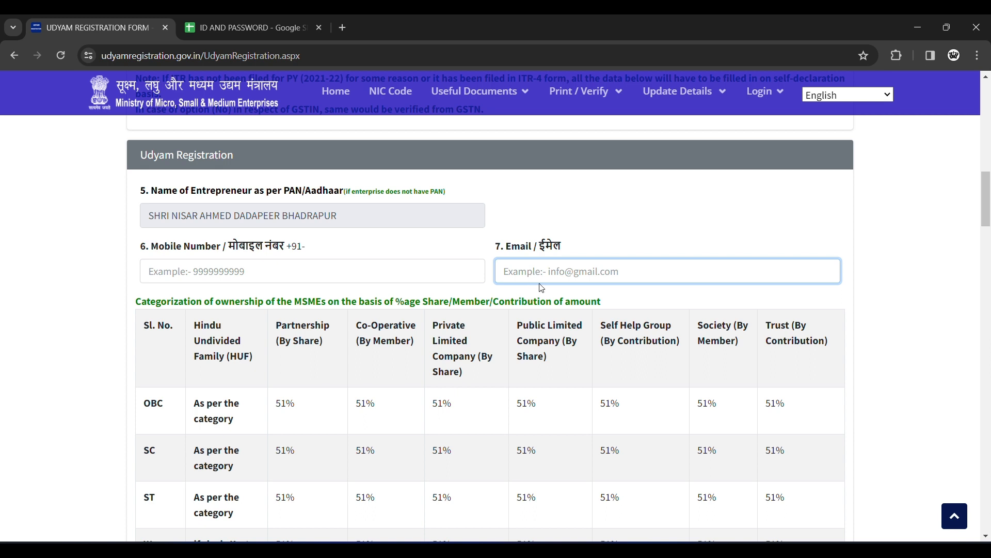
scroll(515, 270, down, 7)
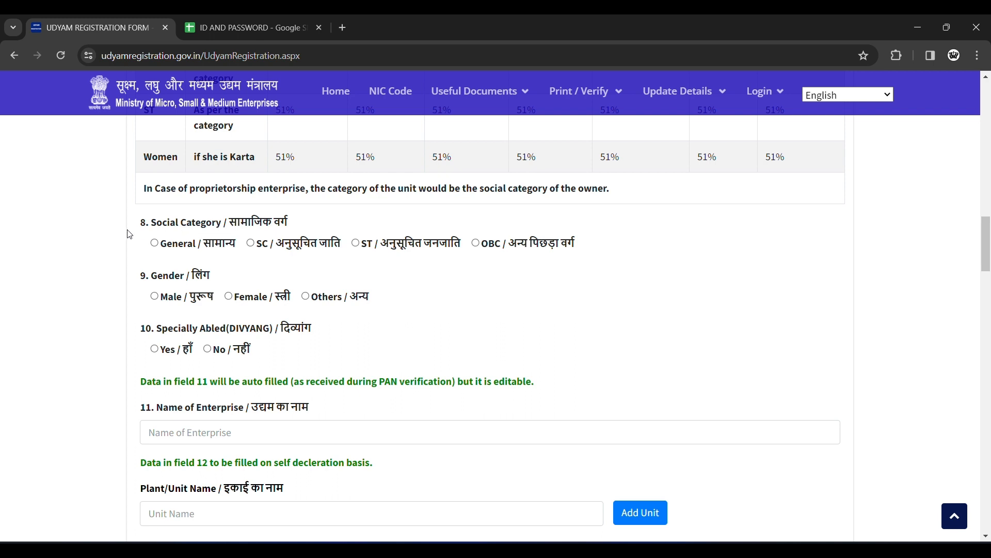
Choose social category General, gender Male and Specially Abled No
click(155, 243)
click(155, 297)
click(208, 351)
scroll(351, 305, down, 3)
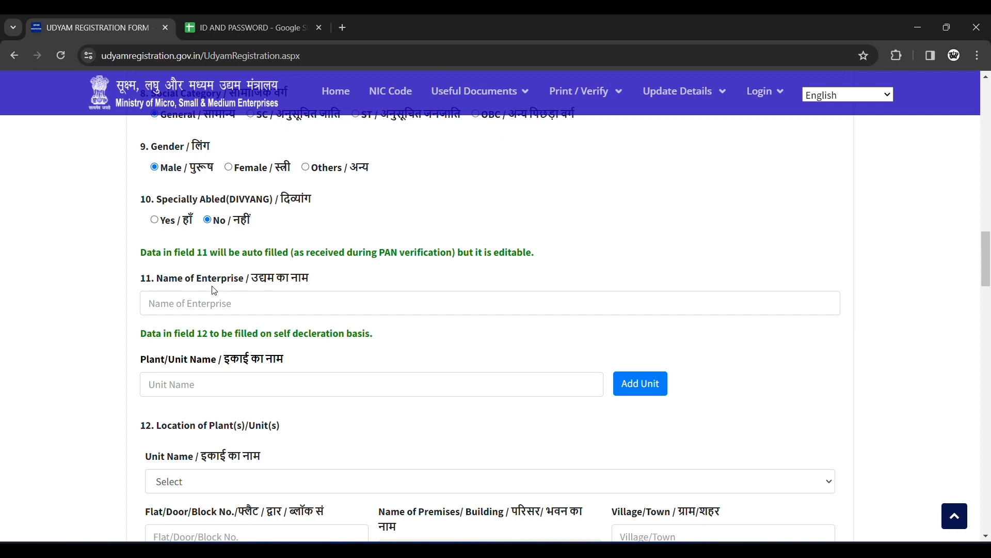
click(187, 303)
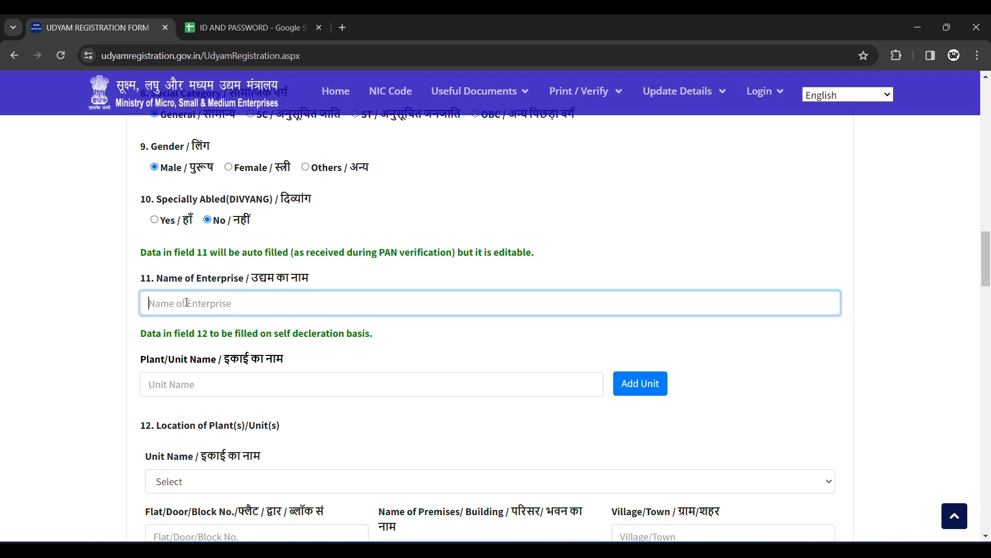
Enter ALNISAR TRANSPORT as the enterprise name and copy it into Plant/Unit Name
text(ALNISARTRANSPORT)
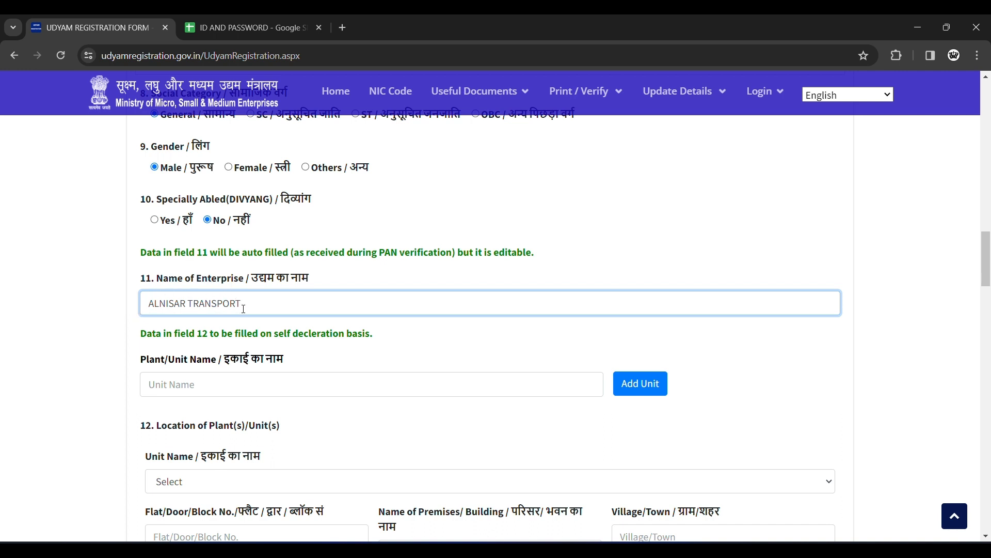
drag(253, 302, 107, 309)
key(ctrl+c)
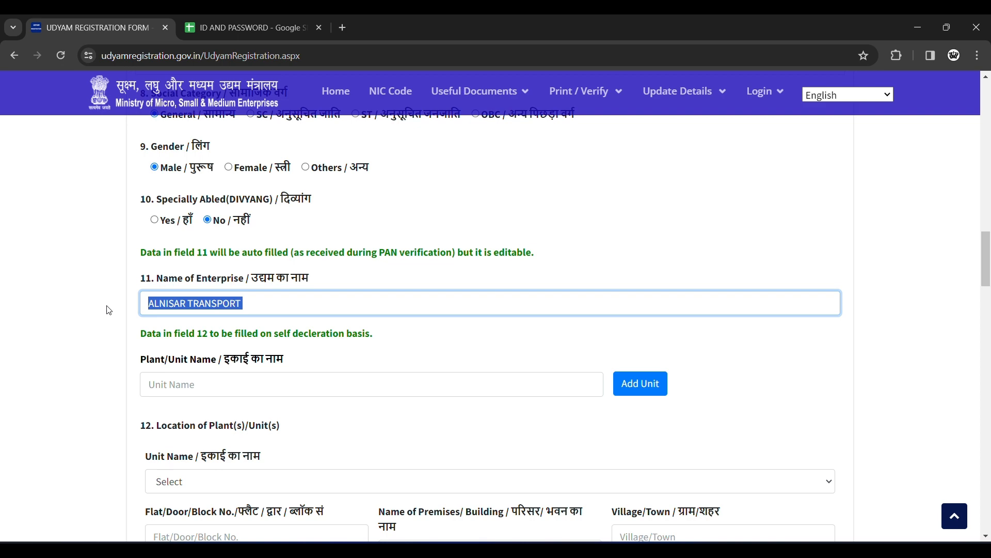
click(178, 384)
key(ctrl+v)
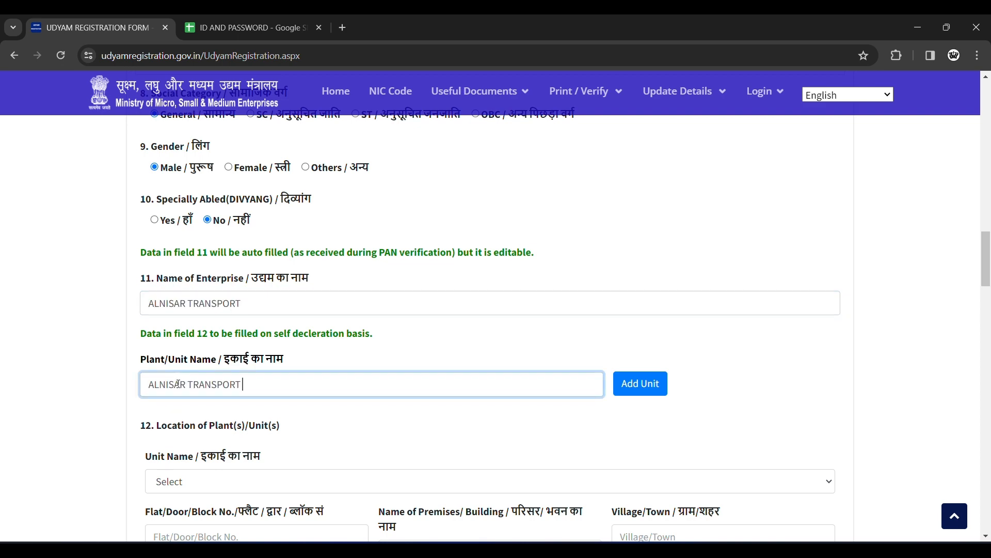
scroll(178, 384, up, 1)
scroll(582, 365, down, 4)
click(658, 257)
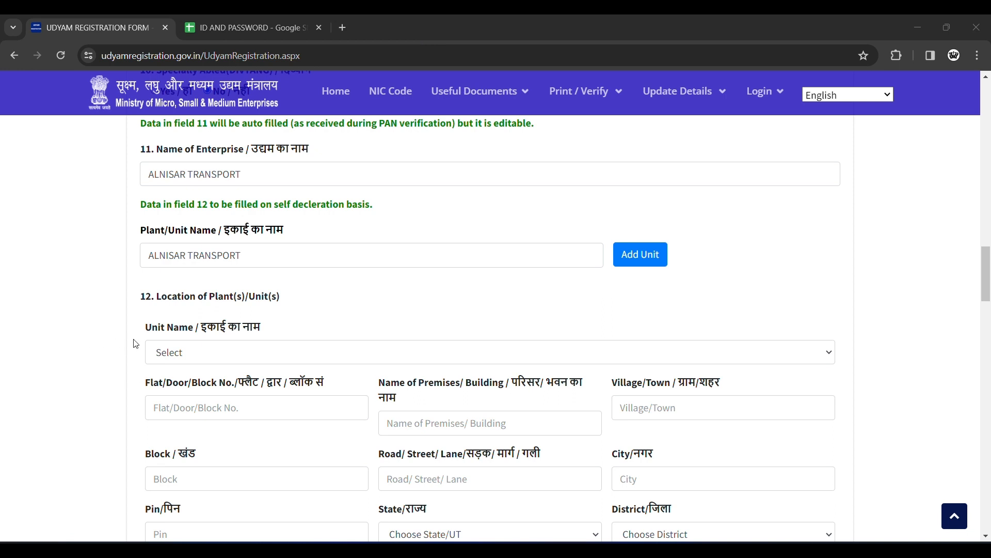
Add ALNISAR TRANSPORT as plant location row 1 with its plant address
click(641, 257)
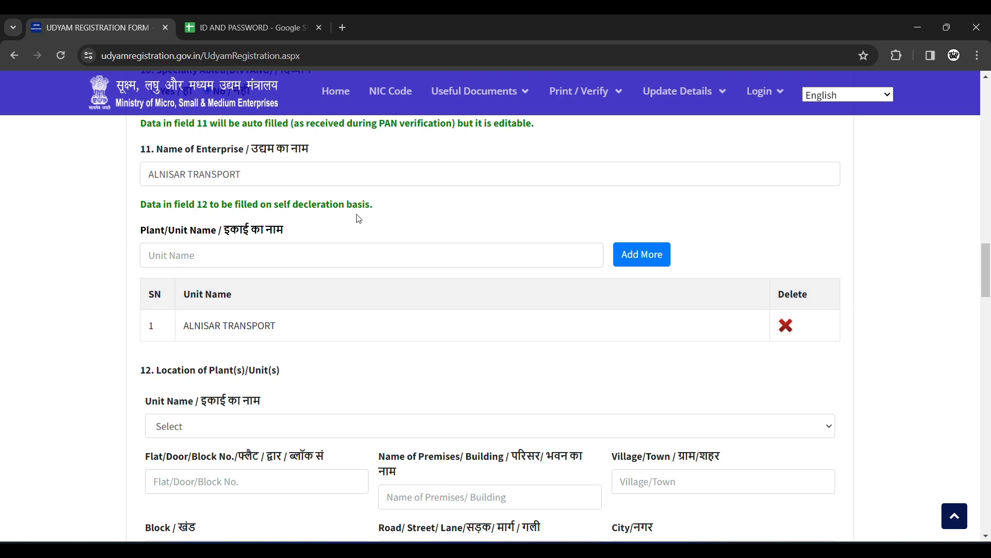
scroll(208, 313, down, 2)
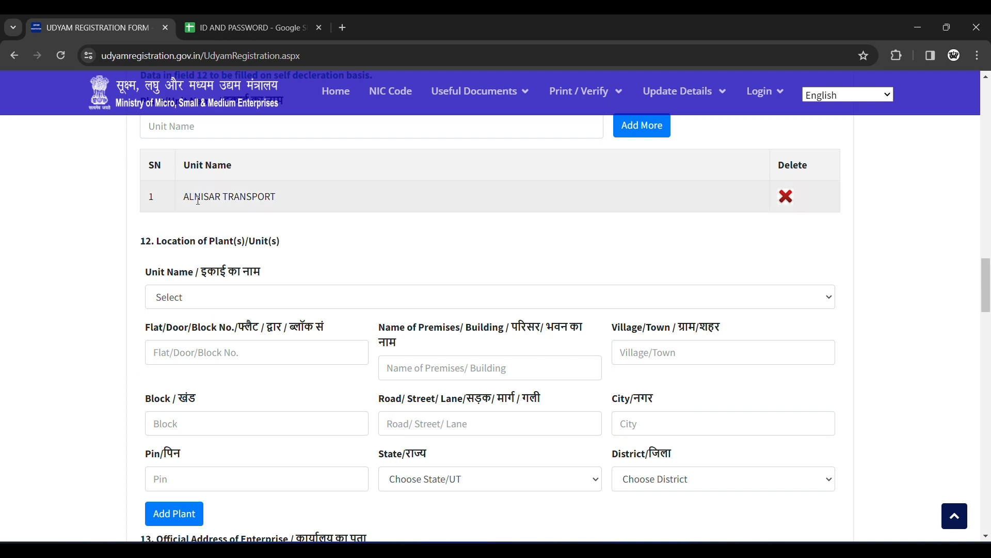
click(240, 301)
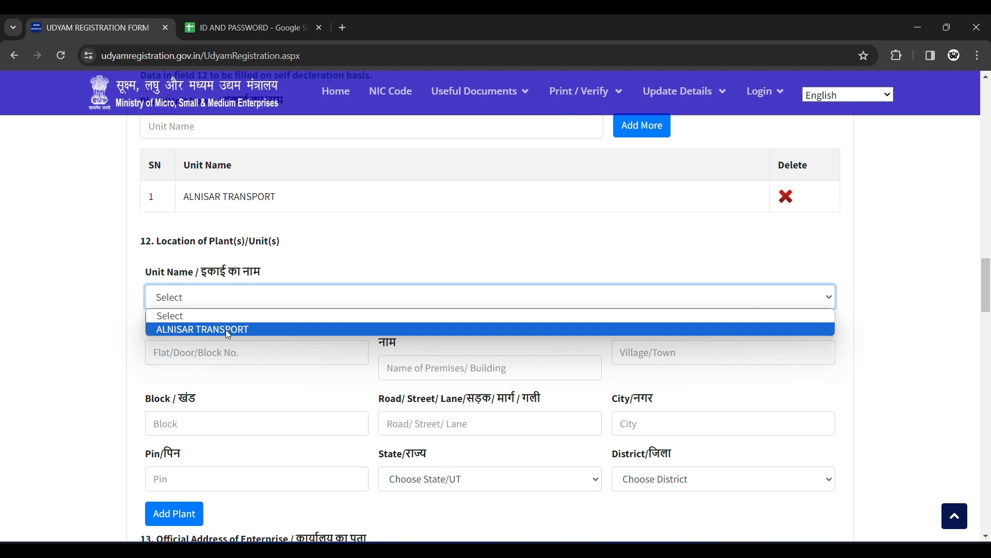
click(225, 329)
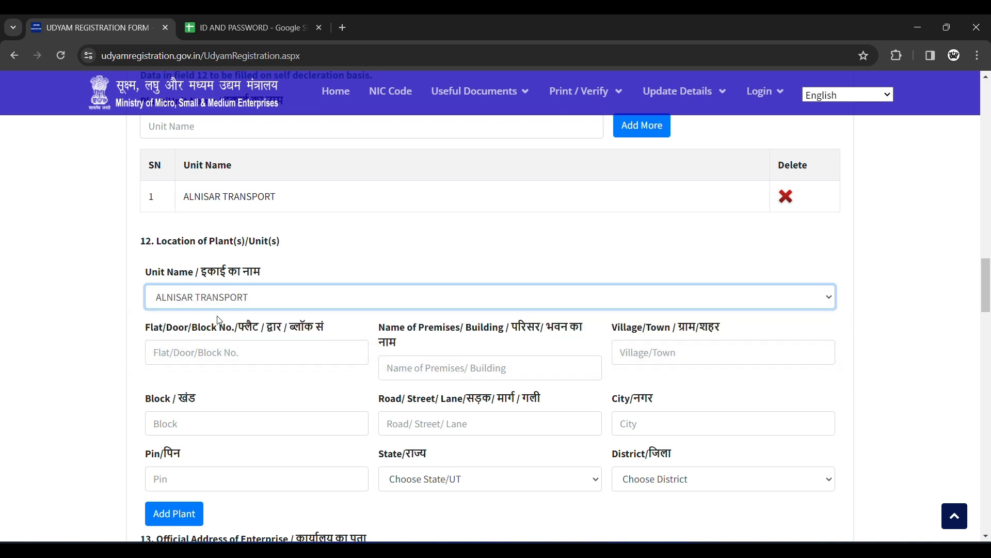
click(182, 361)
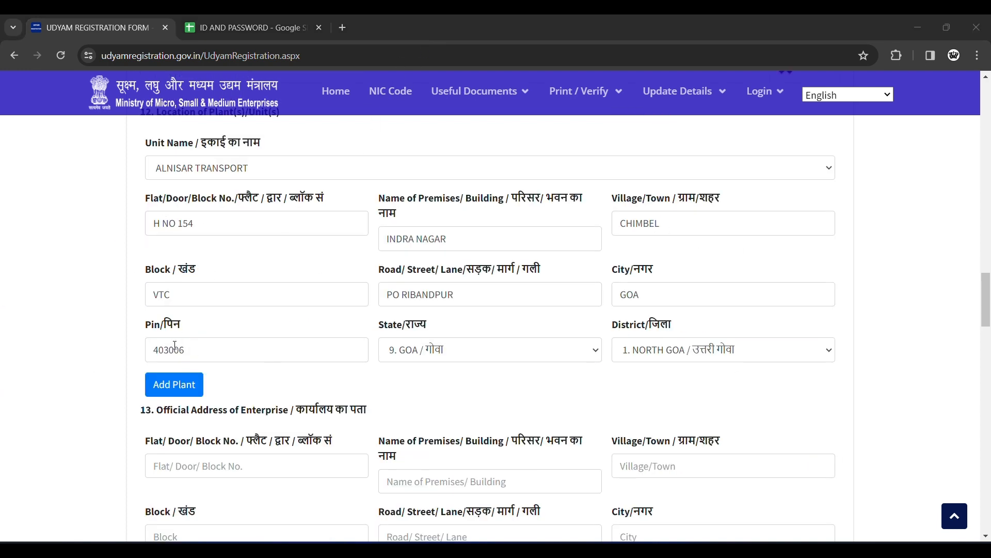
click(172, 387)
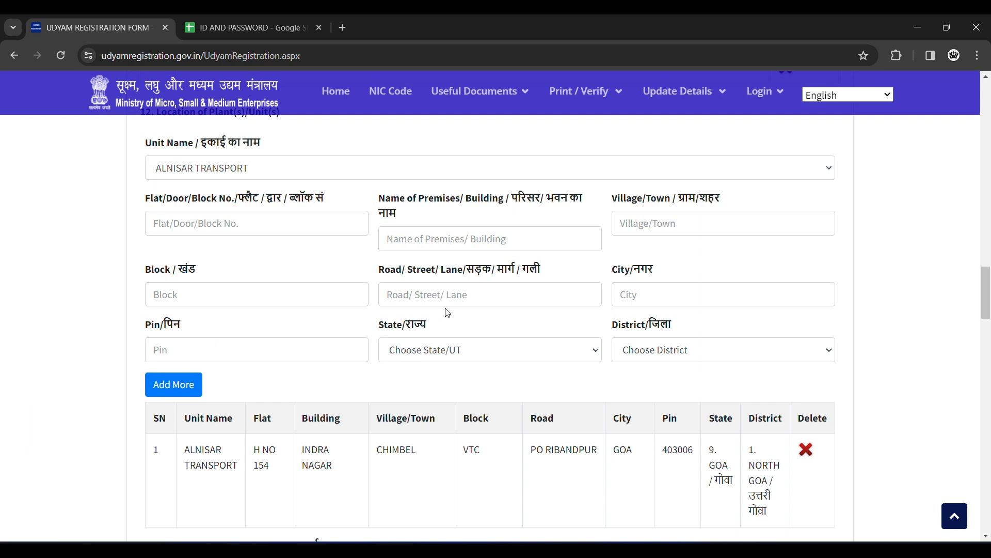
scroll(445, 313, down, 2)
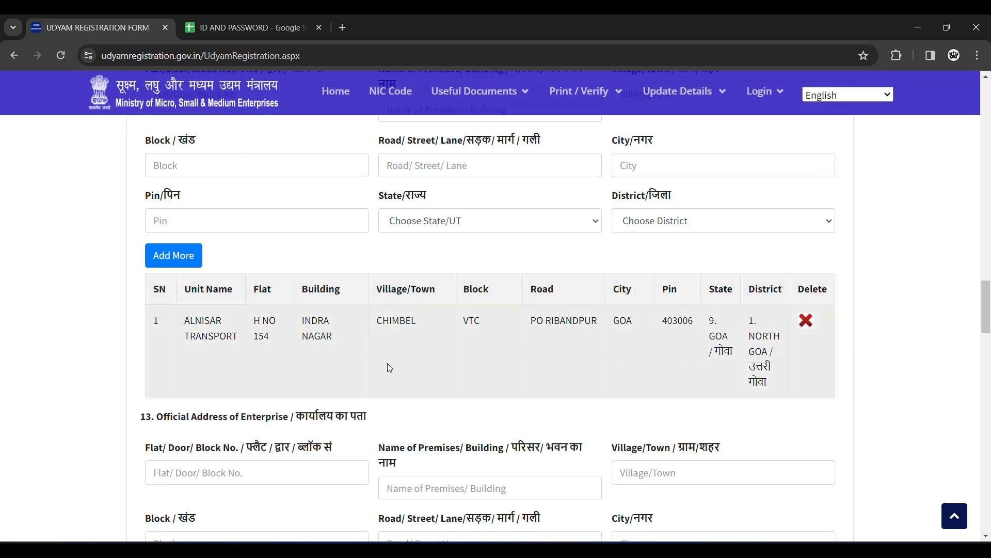
scroll(453, 294, down, 1)
scroll(454, 294, down, 1)
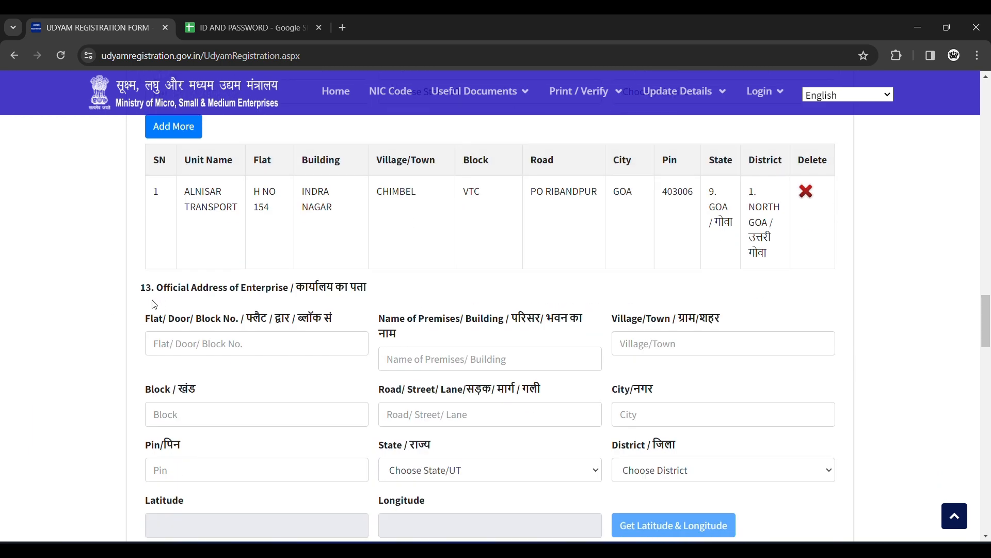
click(198, 348)
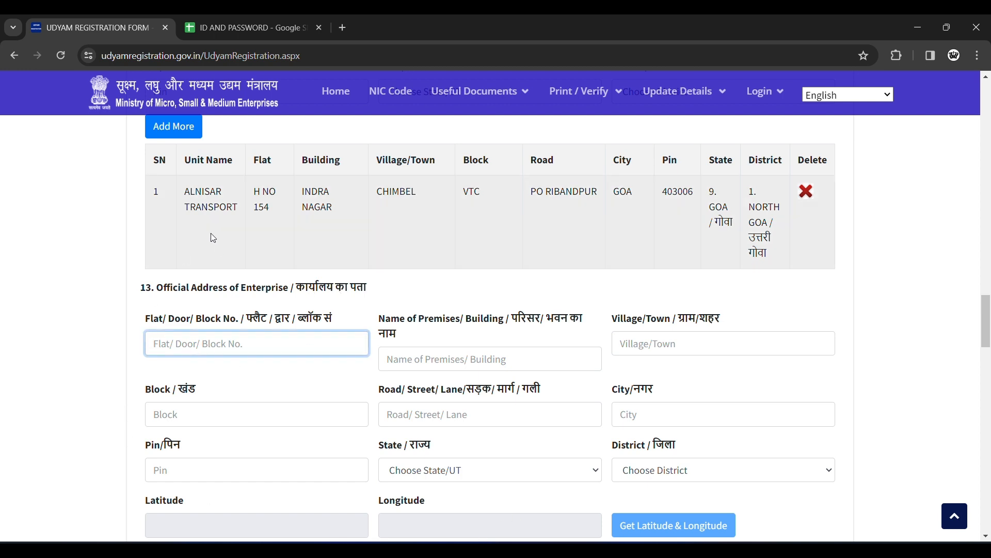
Copy the unit name, flat number and building from the plant table into the official address
click(186, 192)
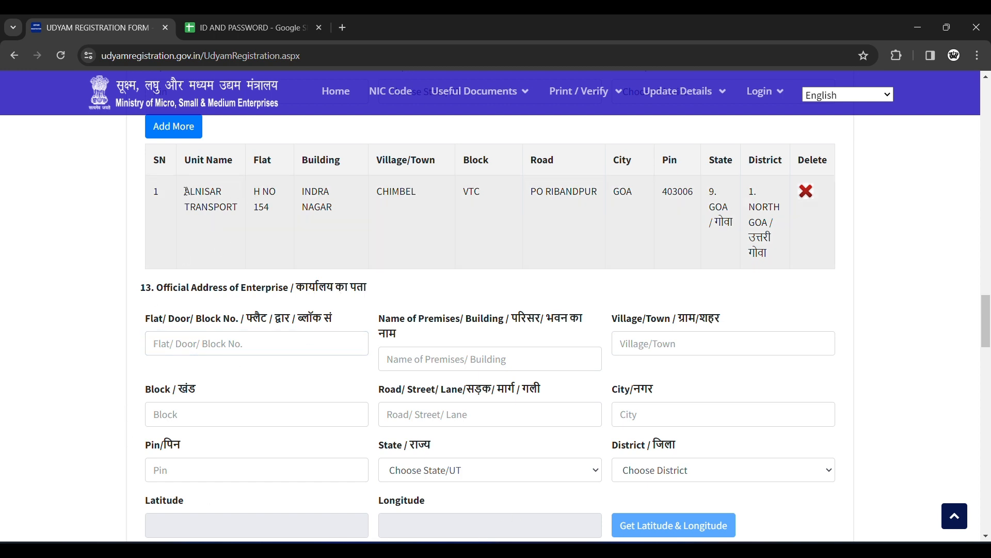
triple_click(186, 191)
key(ctrl+c)
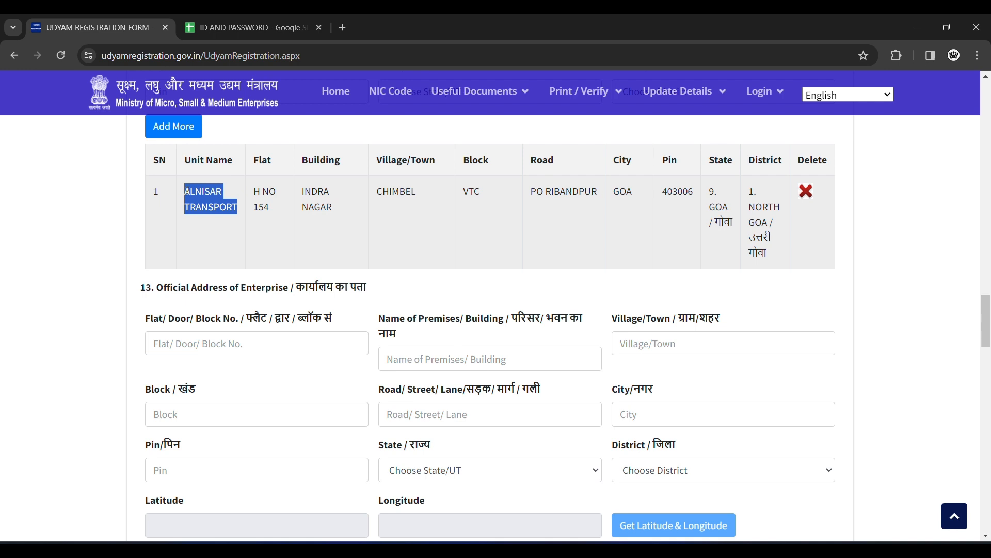
click(190, 341)
key(ctrl+v)
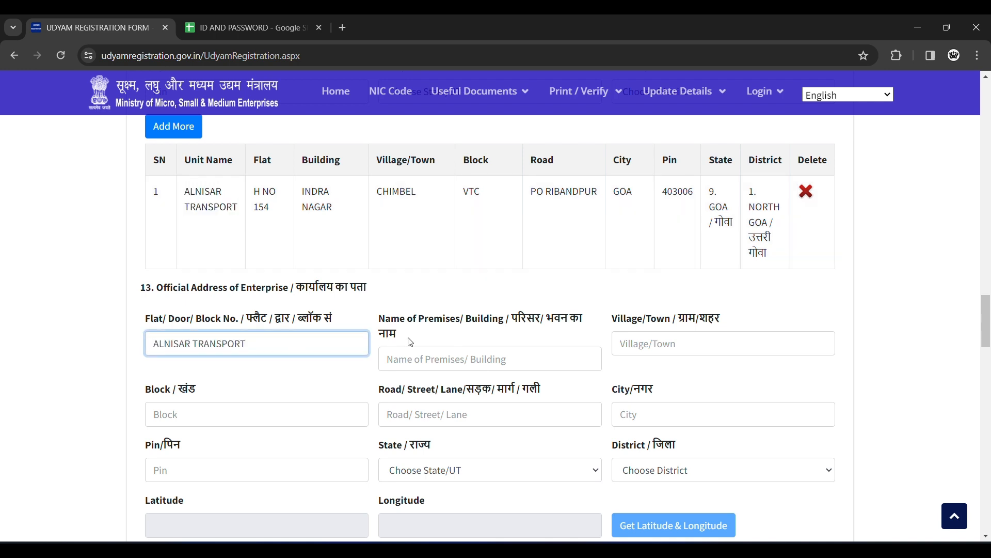
drag(274, 213, 244, 178)
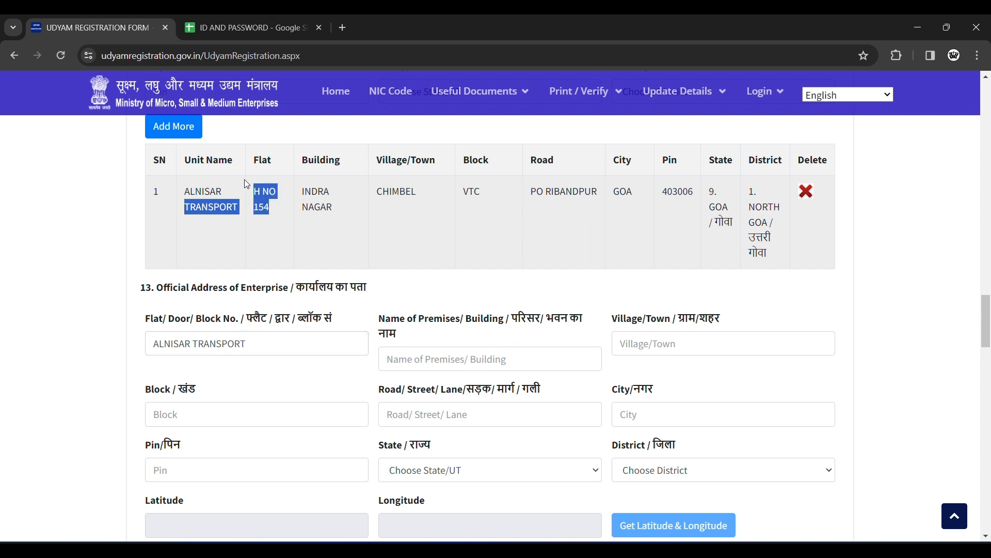
triple_click(271, 190)
key(ctrl+c)
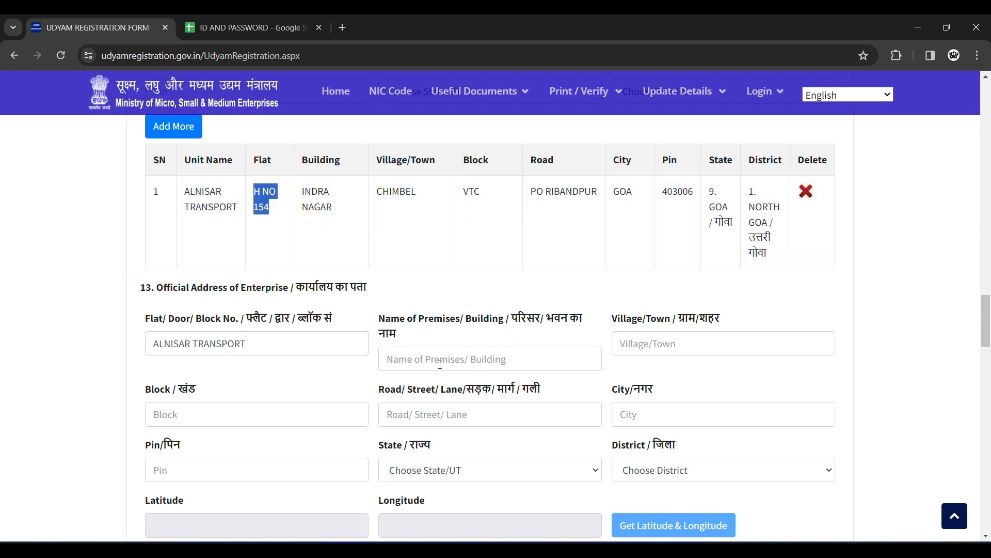
click(449, 359)
key(ctrl+v)
key(Tab)
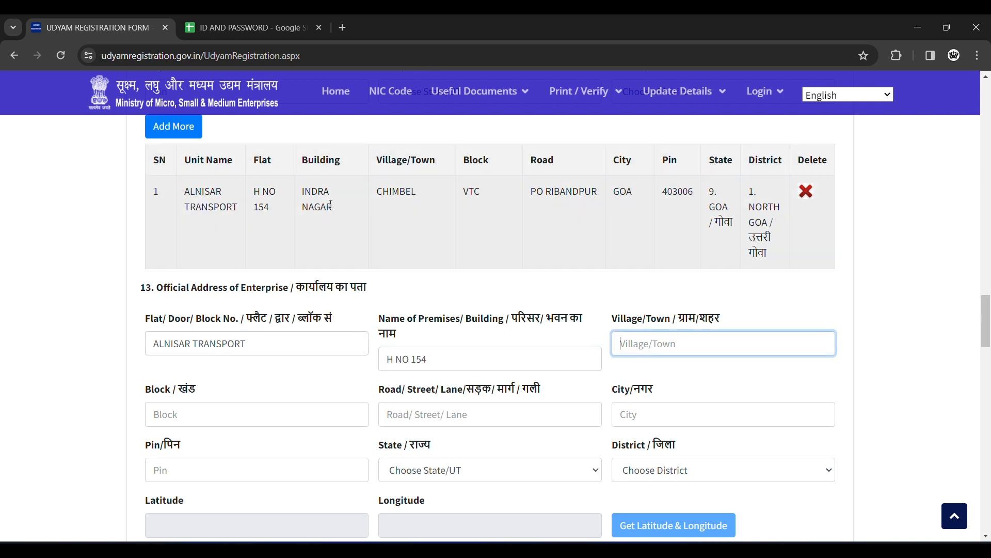
triple_click(329, 204)
key(ctrl+c)
click(616, 345)
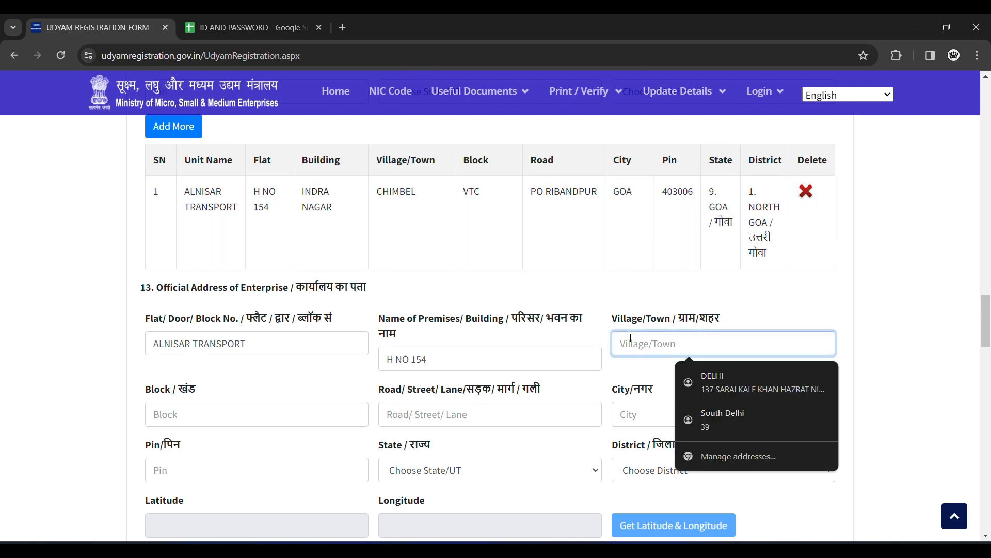
key(ctrl+v)
Fill the official address Block, Road/Street/Lane and City fields from the plant table values
double_click(413, 190)
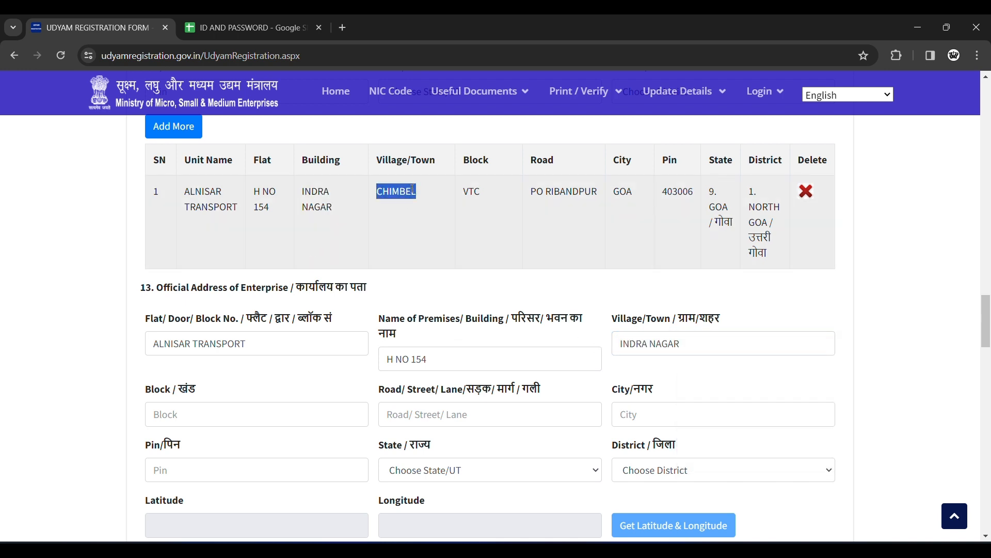
key(ctrl+c)
click(195, 415)
key(ctrl+v)
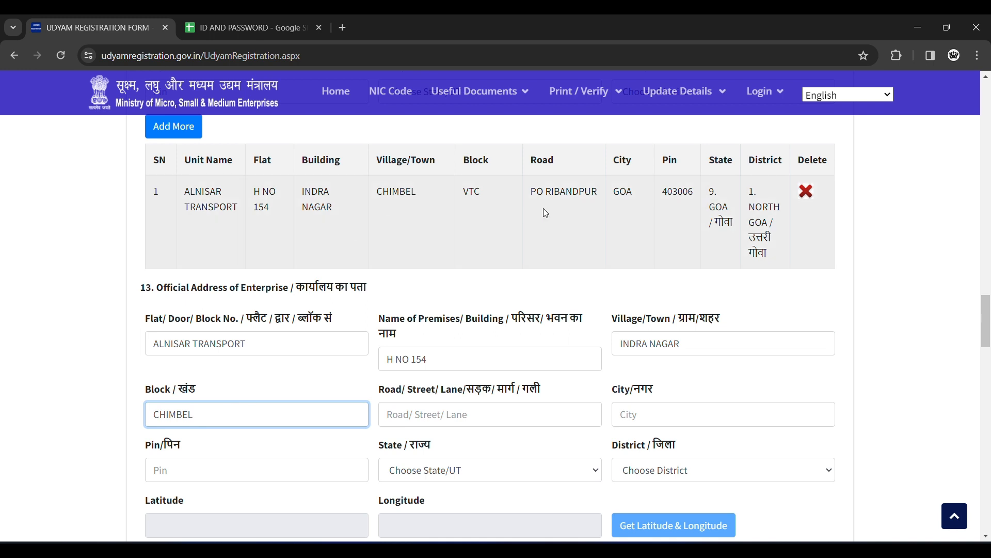
triple_click(587, 191)
key(ctrl+c)
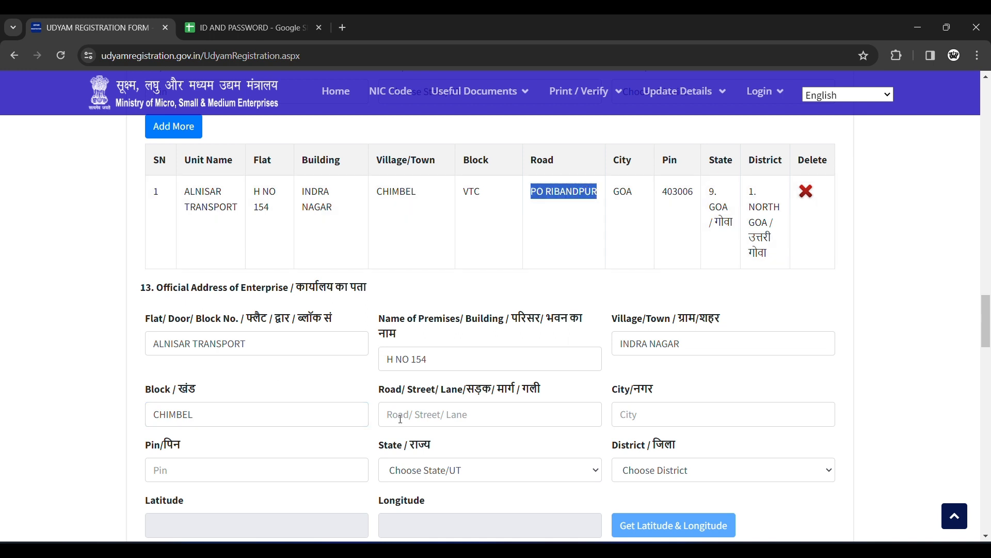
click(444, 416)
key(ctrl+v)
click(641, 416)
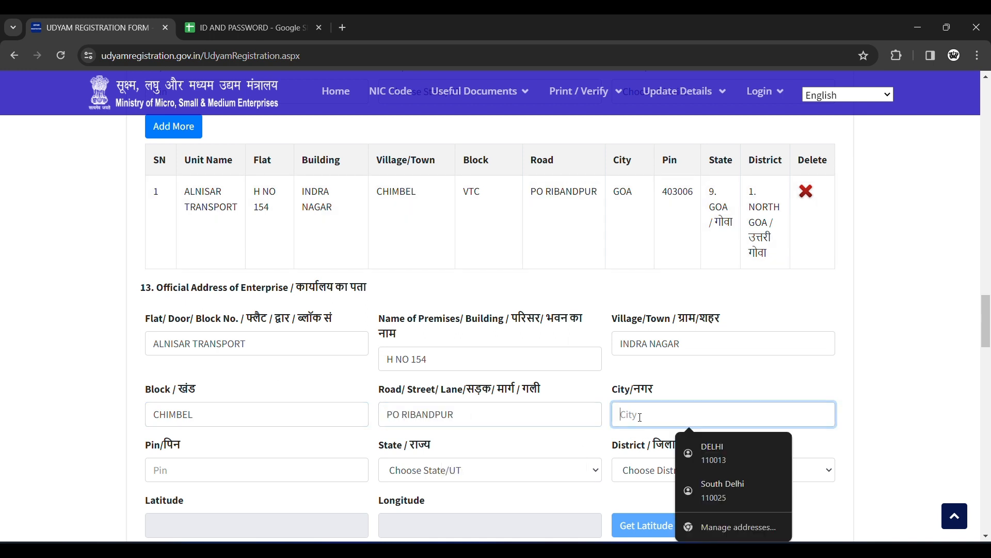
double_click(623, 192)
key(ctrl+c)
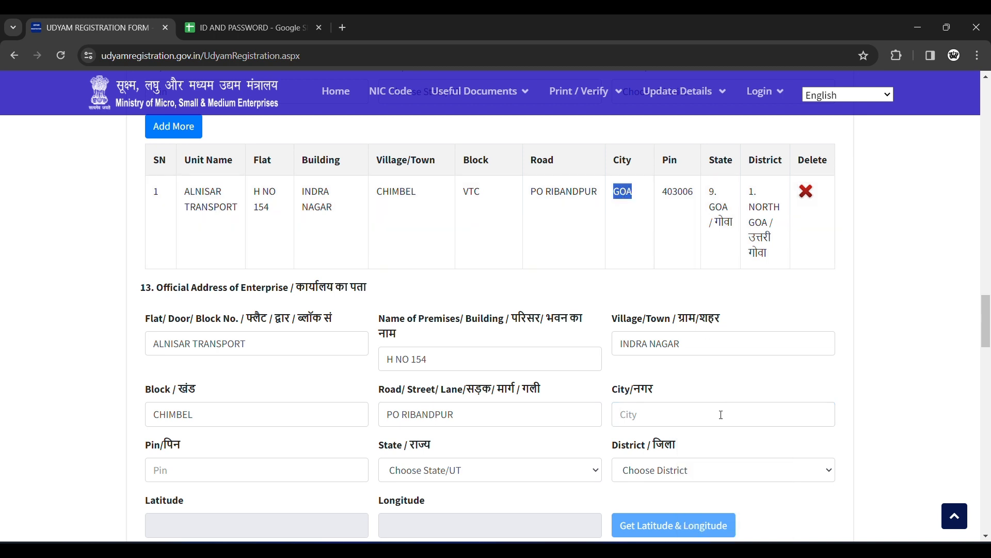
click(697, 408)
key(ctrl+v)
Enter the Pin code and choose state 9. GOA and district 1. NORTH GOA
click(212, 468)
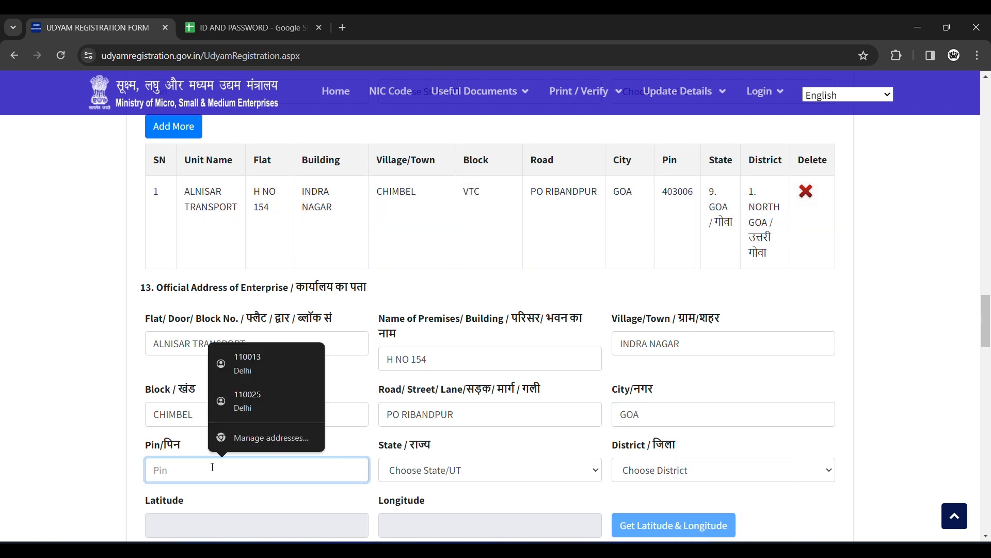
text(403006)
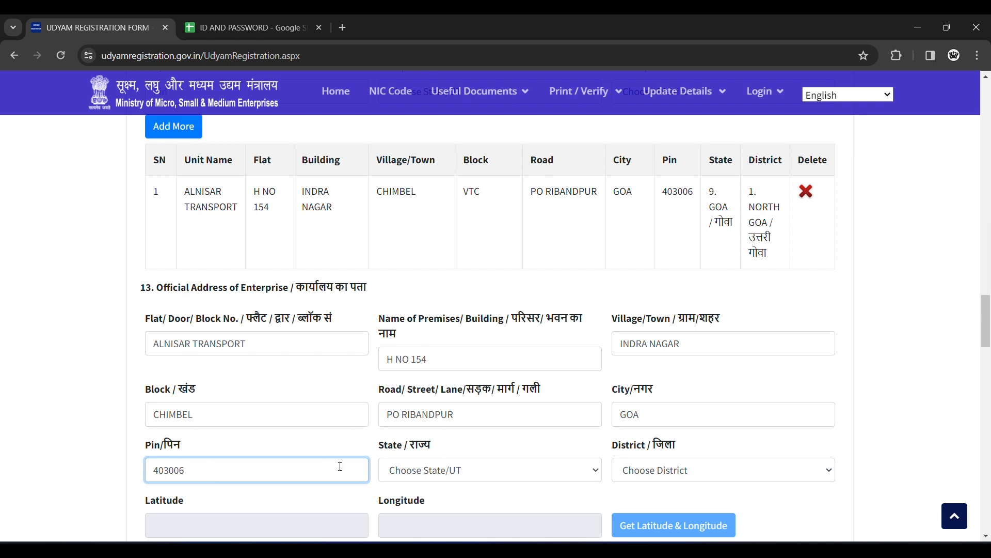
click(407, 470)
scroll(415, 449, down, 1)
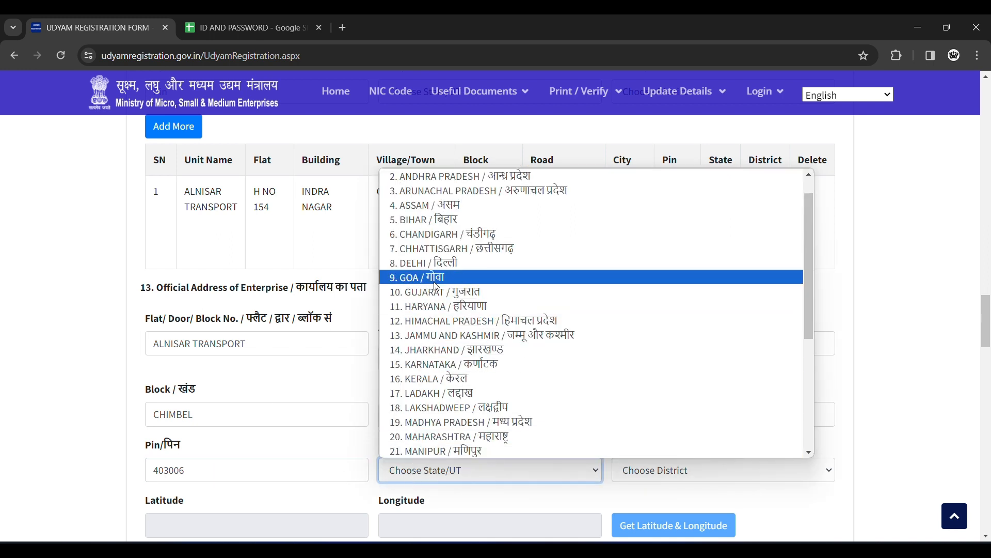
click(434, 280)
click(723, 470)
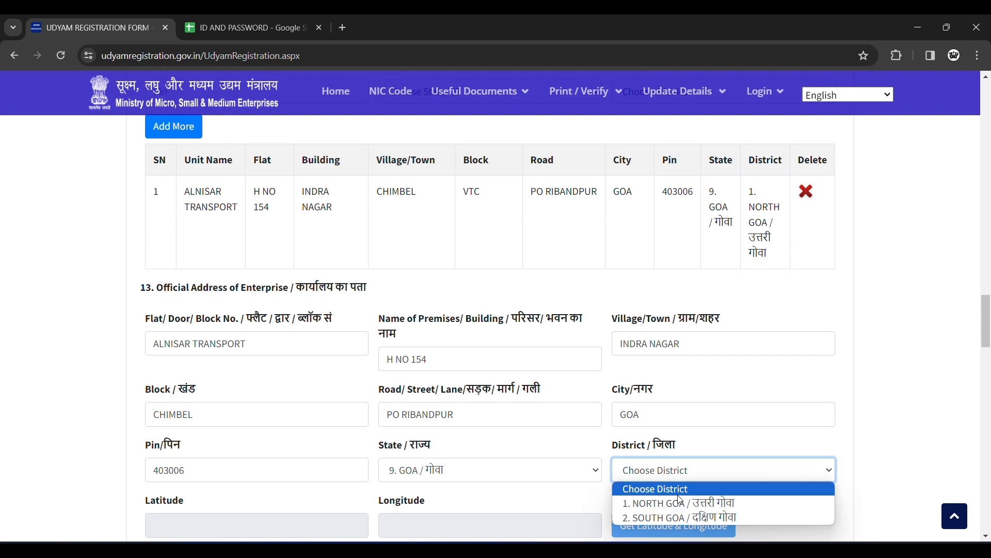
click(672, 500)
scroll(662, 393, down, 2)
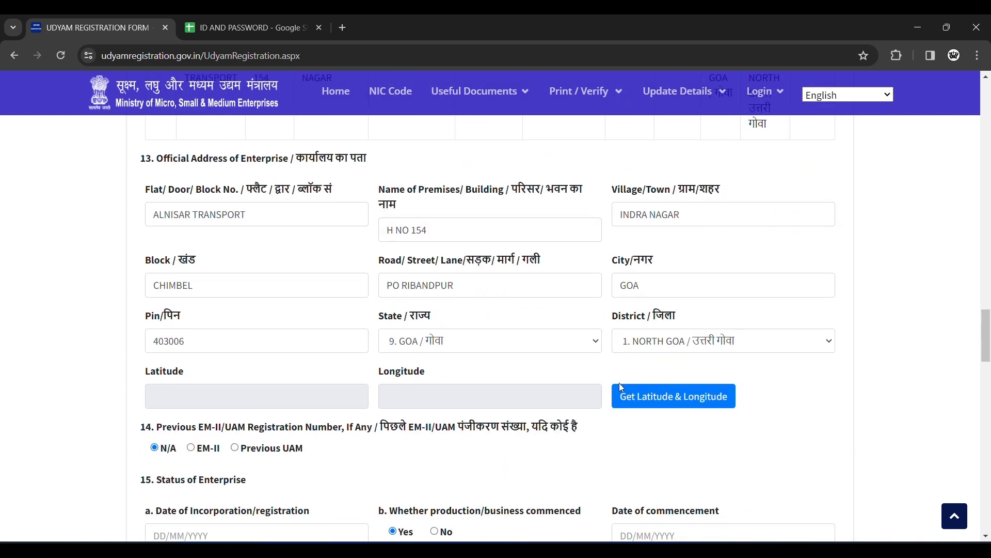
Pin the business location on the map and accept it to fill latitude and longitude
click(649, 401)
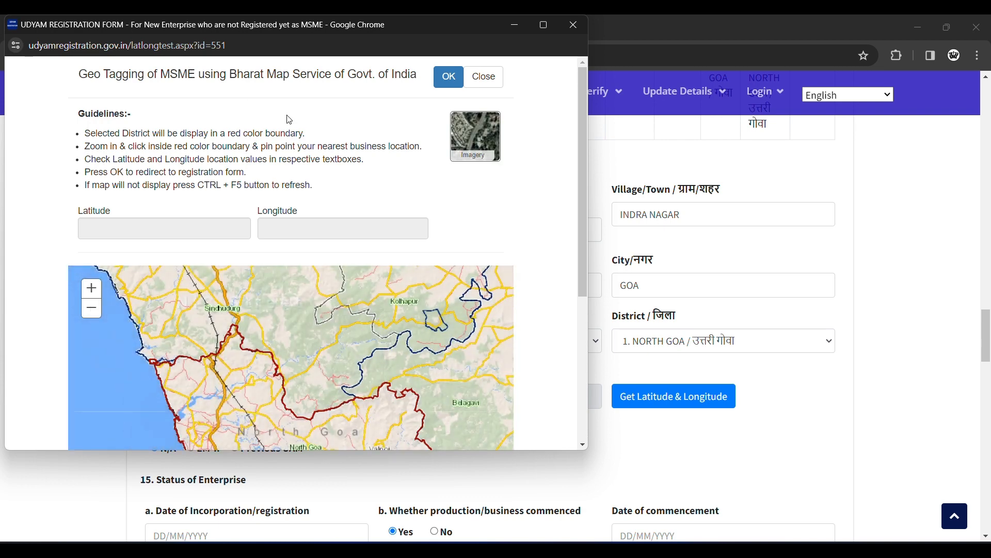
scroll(420, 170, down, 3)
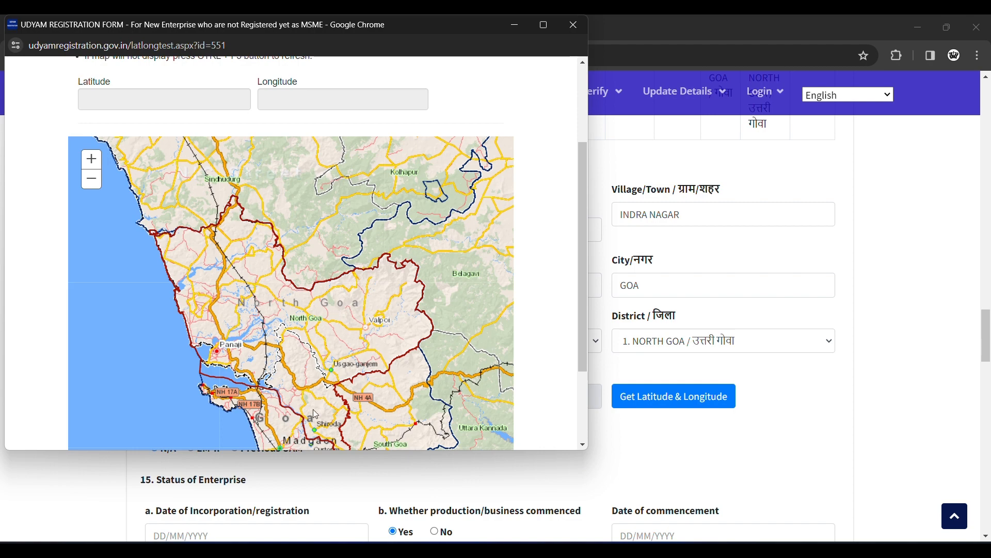
scroll(310, 349, down, 1)
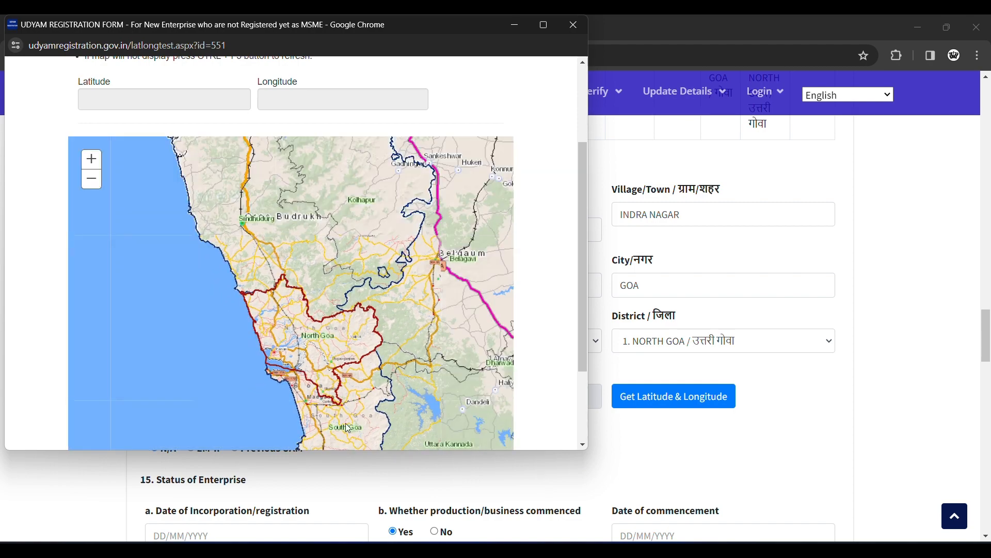
scroll(340, 375, up, 2)
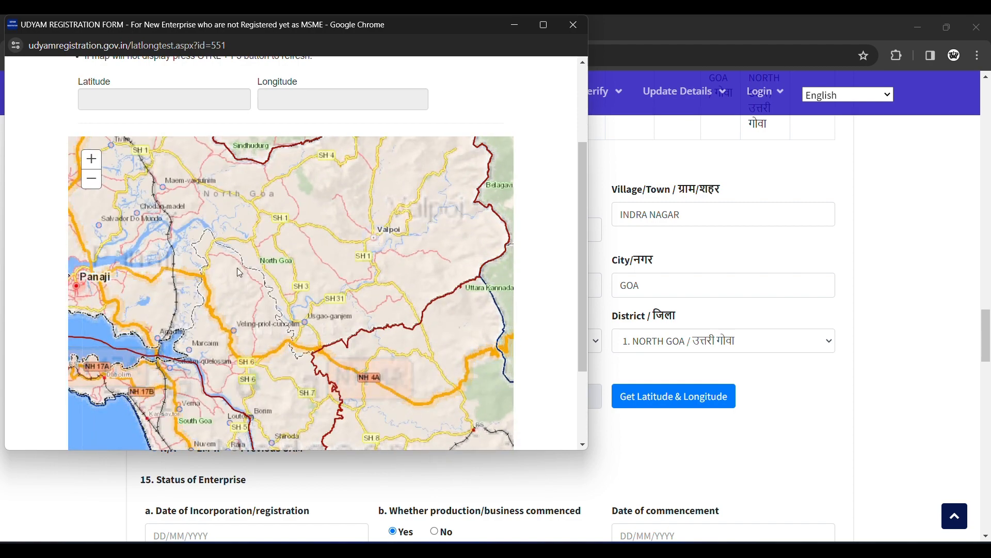
scroll(222, 276, up, 3)
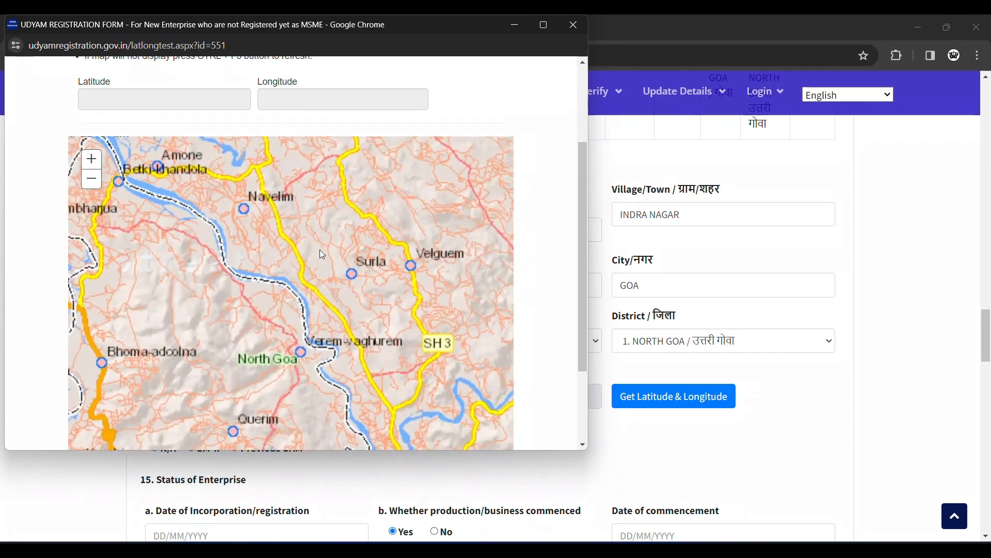
click(413, 207)
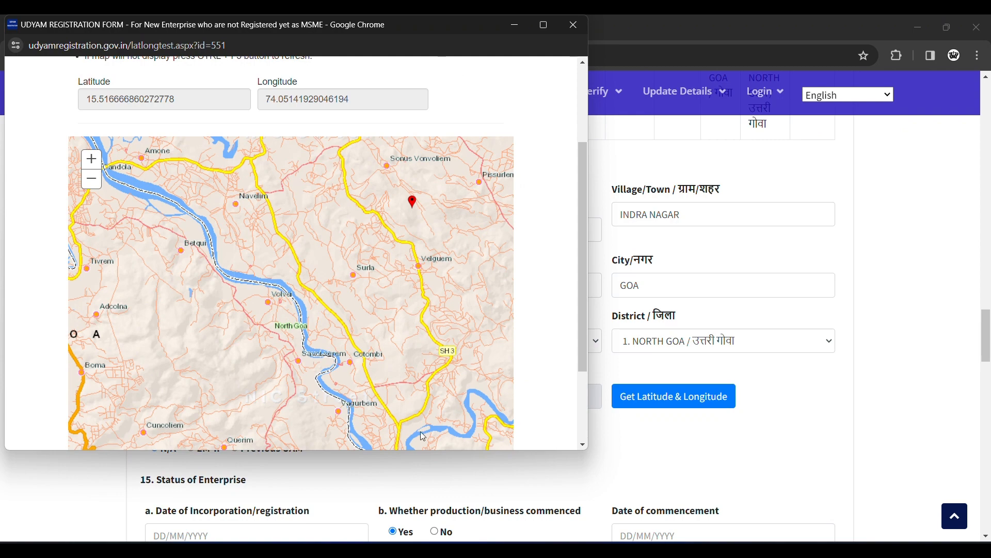
scroll(511, 310, down, 1)
scroll(571, 300, down, 3)
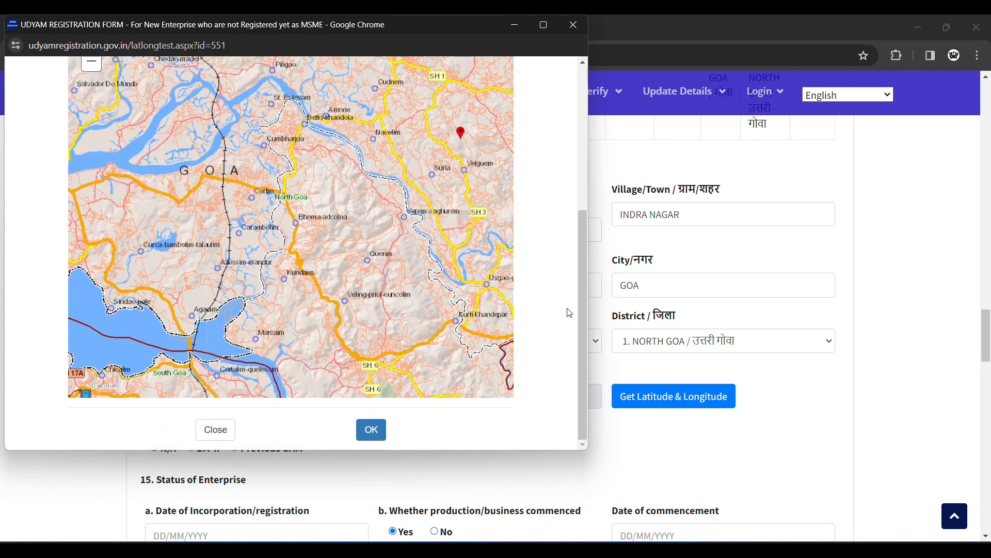
click(370, 433)
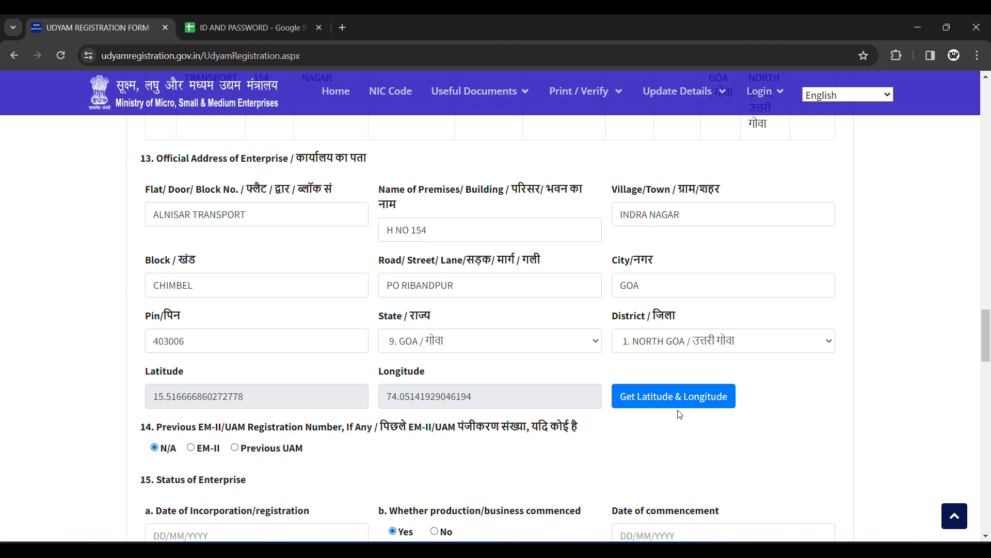
Enter 01/01/2018 as both the Date of Incorporation and the Date of commencement
scroll(433, 263, down, 3)
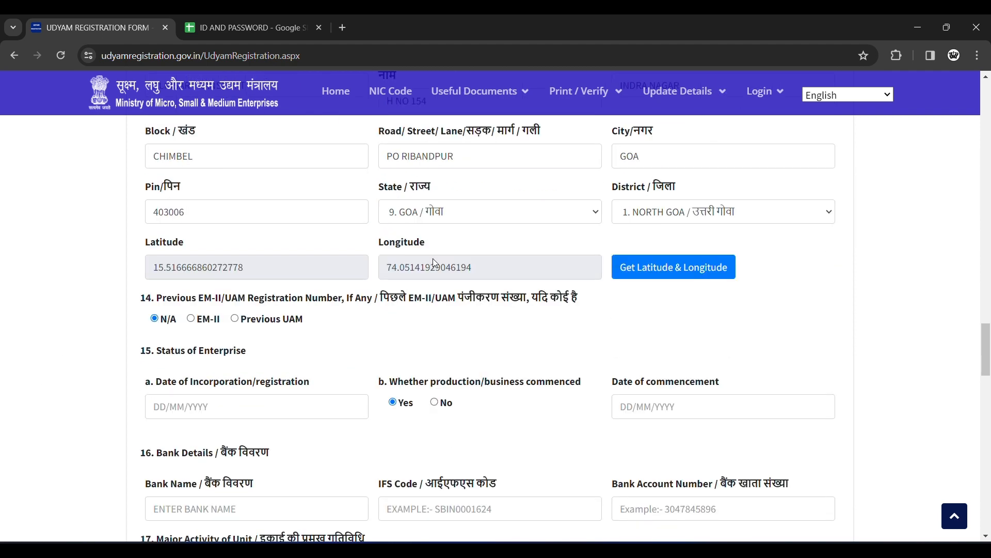
scroll(434, 263, down, 3)
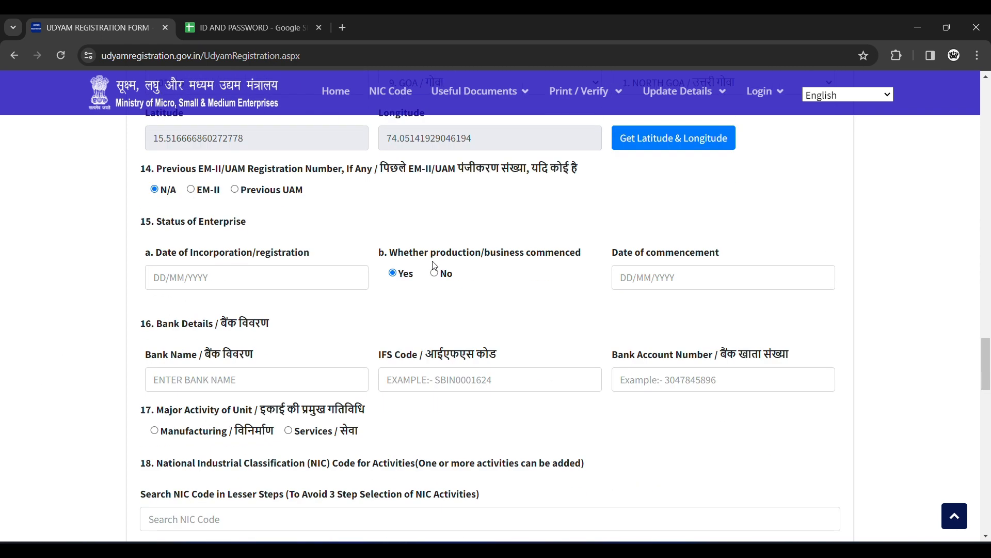
click(168, 283)
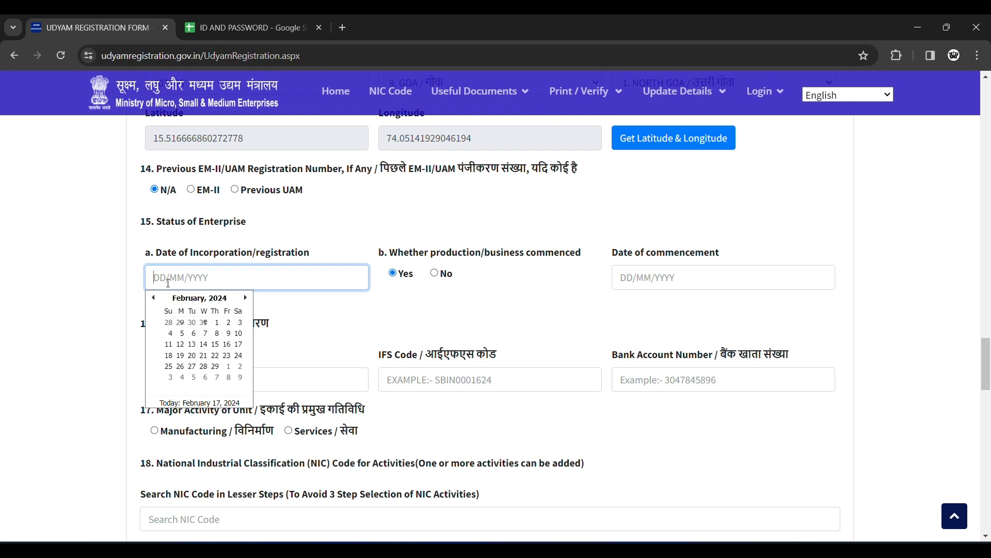
text(01/01/2018)
key(Tab)
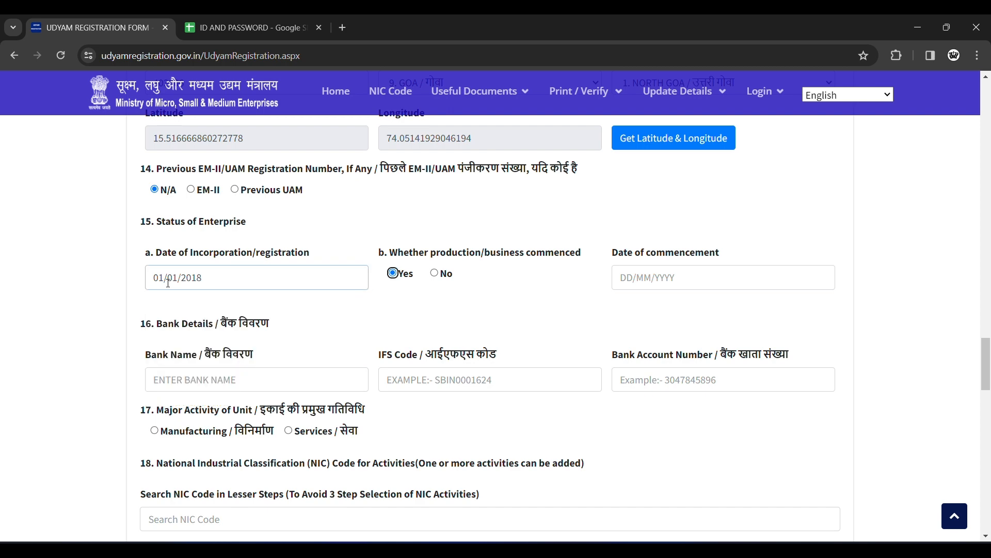
scroll(584, 365, up, 3)
scroll(641, 307, down, 2)
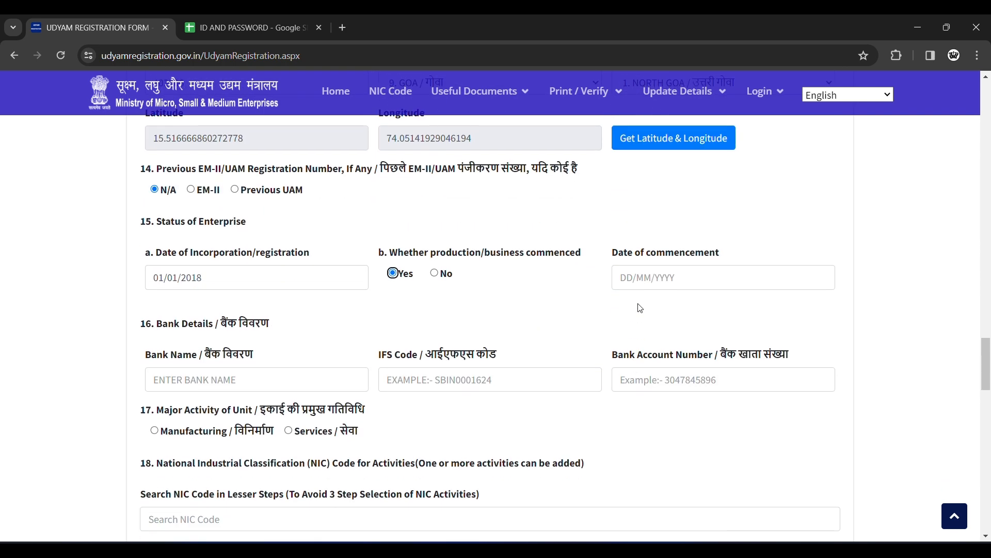
click(631, 276)
text(01)
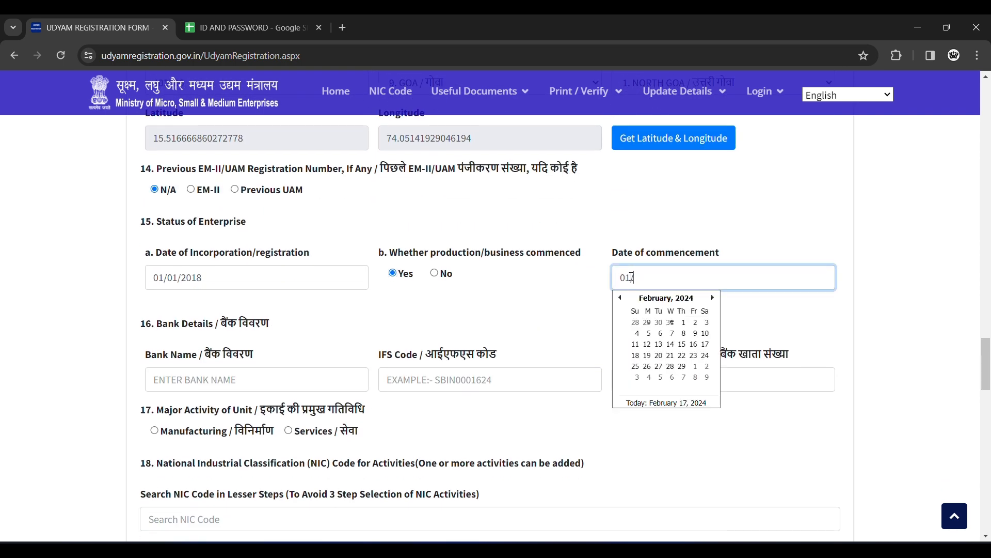
text(/01/2018)
click(294, 338)
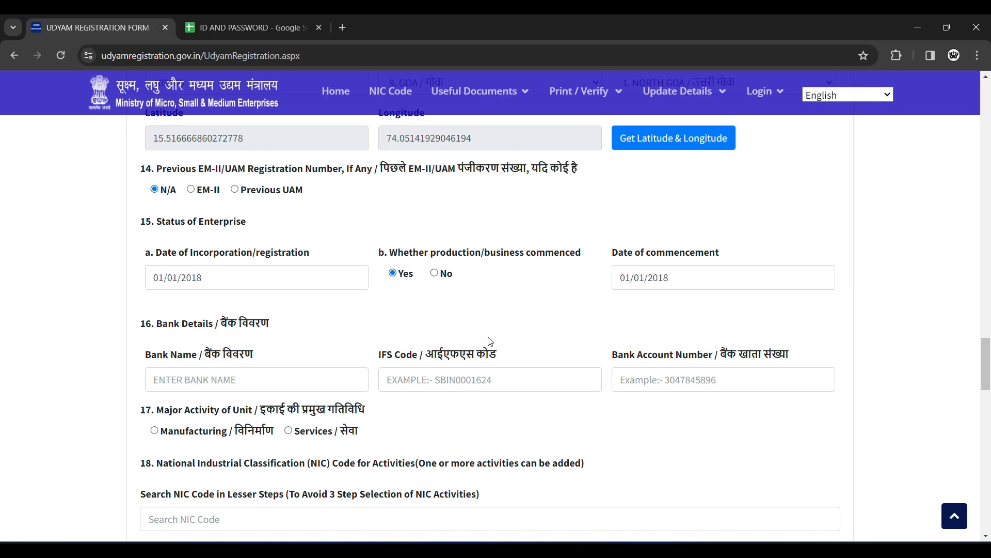
Enter the bank name, IFS code and bank account number in the Bank Details row
click(200, 383)
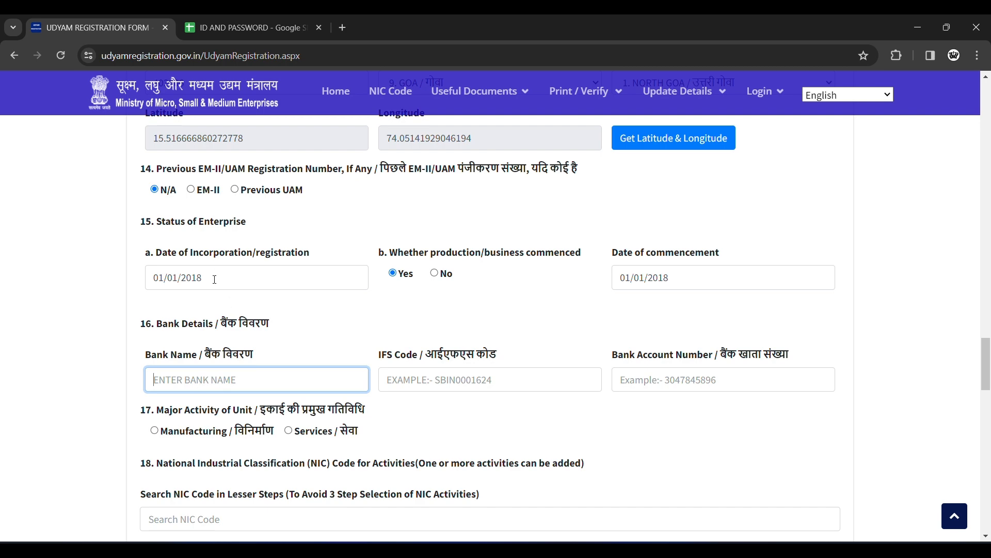
scroll(247, 340, down, 5)
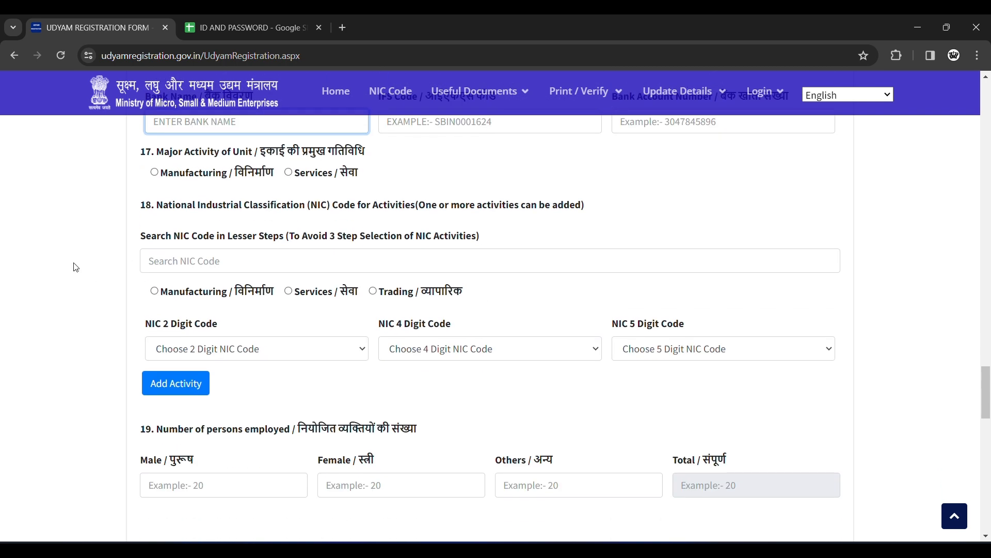
scroll(80, 243, down, 3)
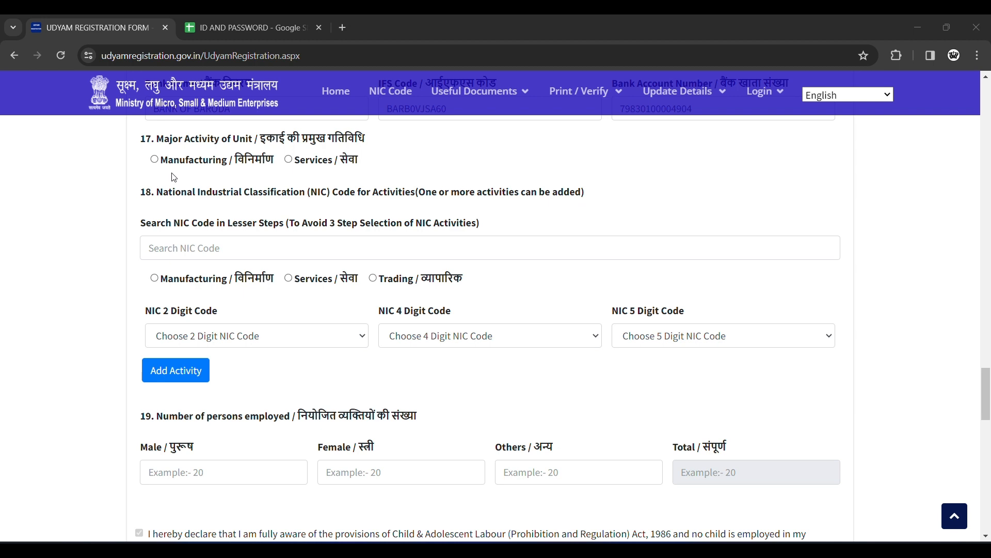
Choose Services and Non-Trading as the major activity and search NIC codes for TRANSPORT
click(289, 160)
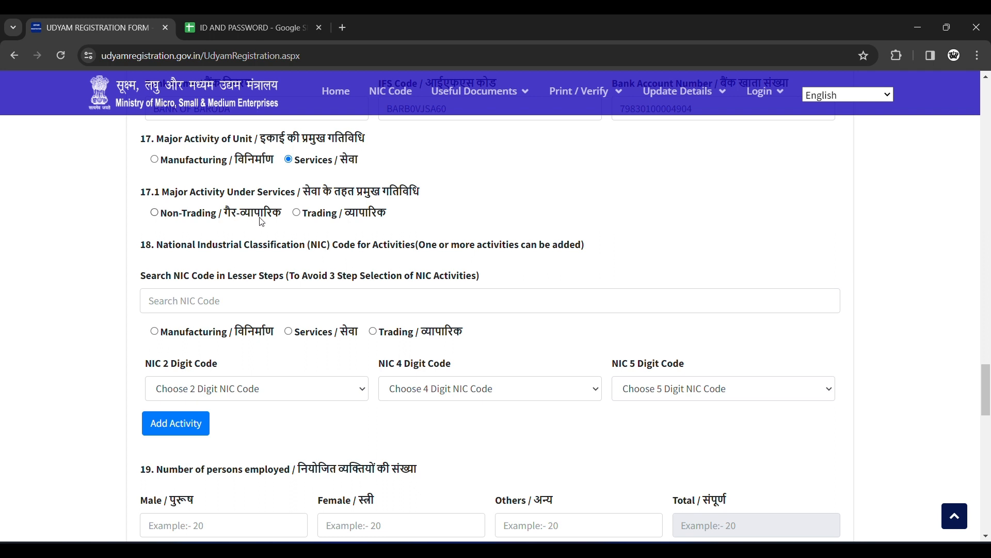
click(154, 213)
click(205, 302)
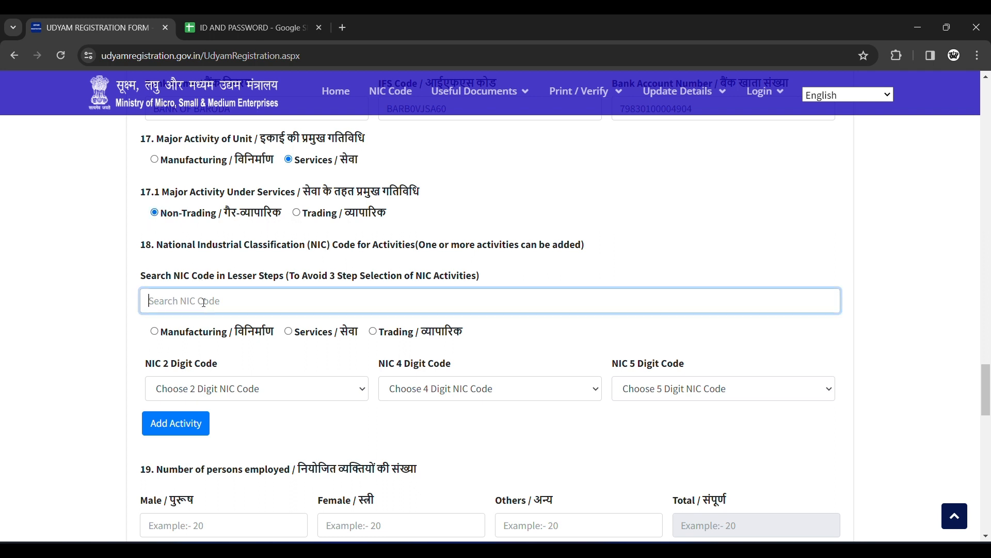
text(RR)
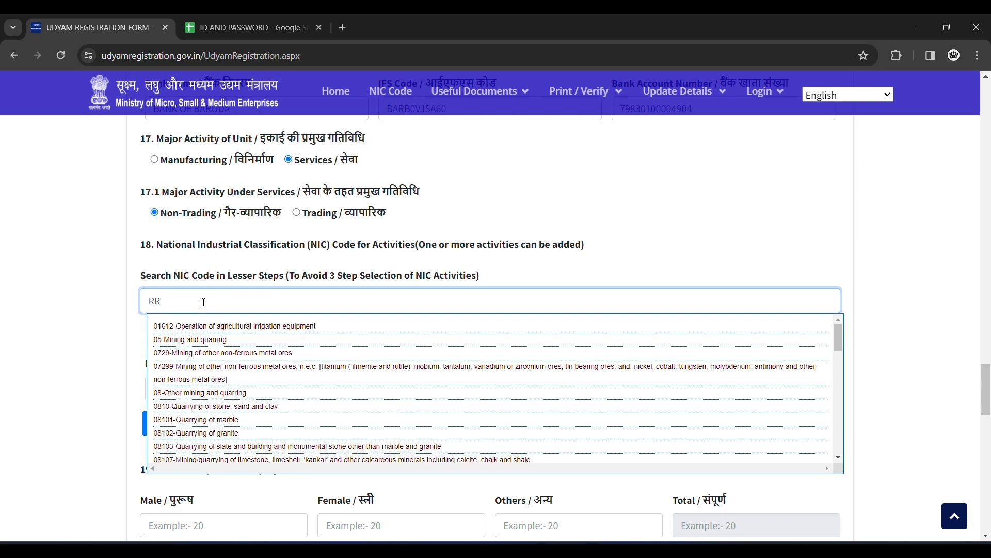
key(BackSpace)
key(BackSpace)
text(TRA)
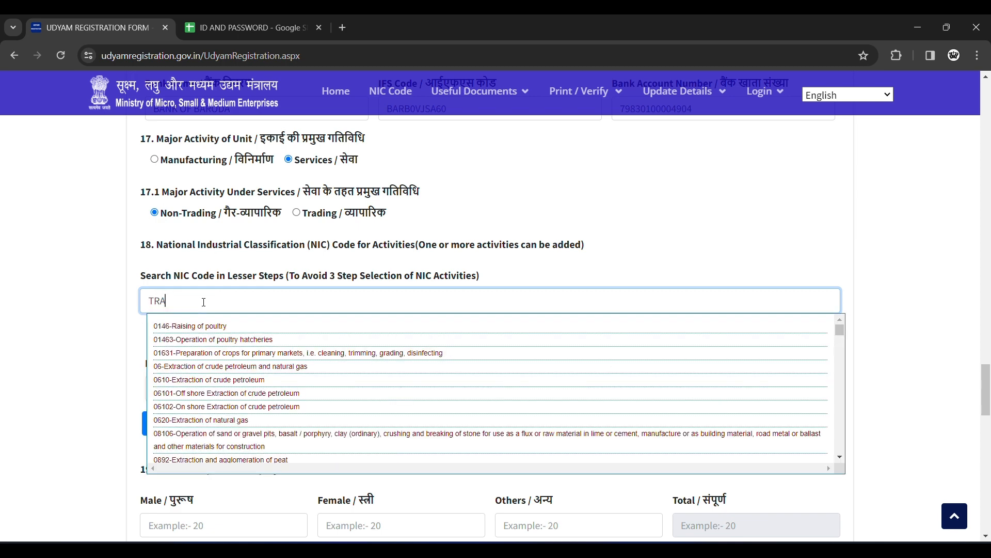
text(NS)
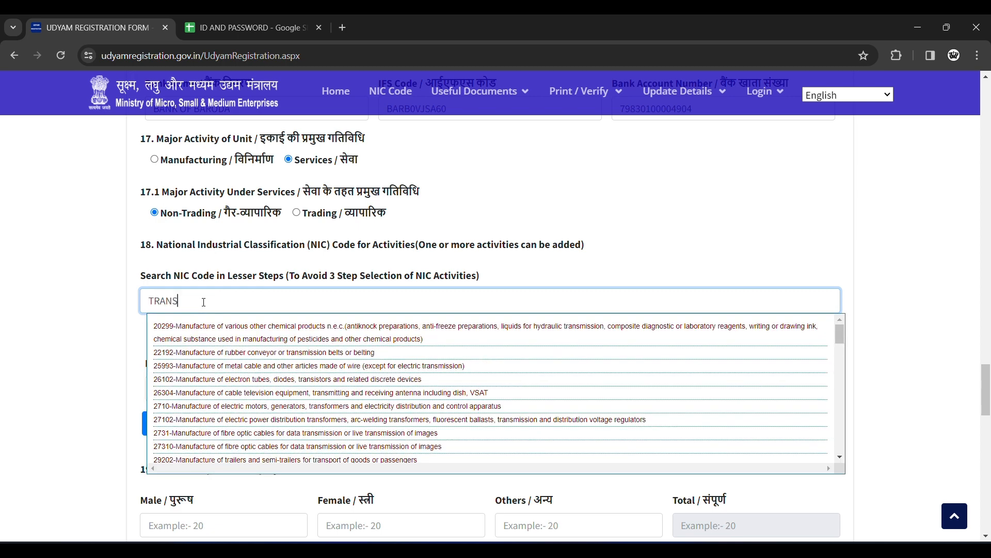
text(PORT)
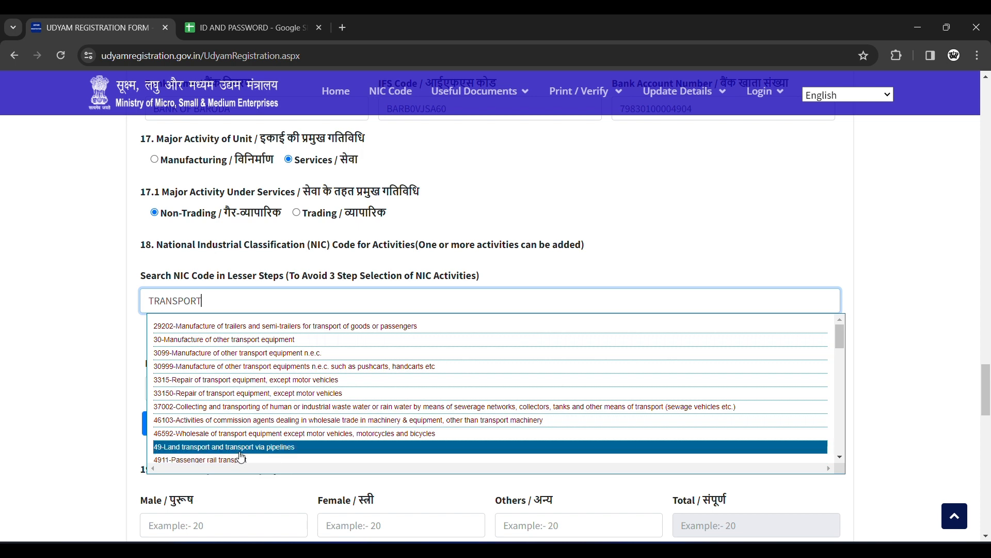
Add NIC 77307, renting of air transport equipment, to the activities table
scroll(275, 413, down, 3)
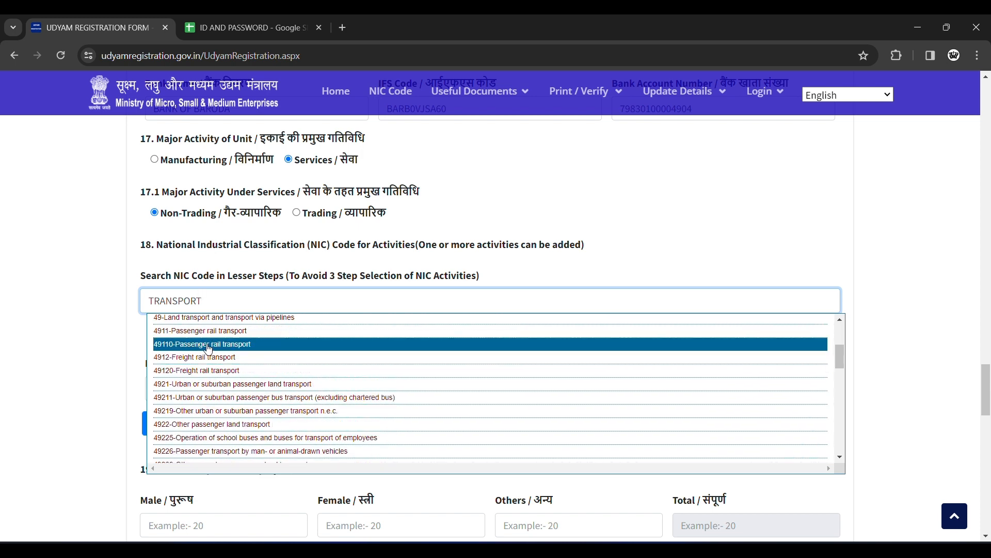
scroll(252, 401, down, 3)
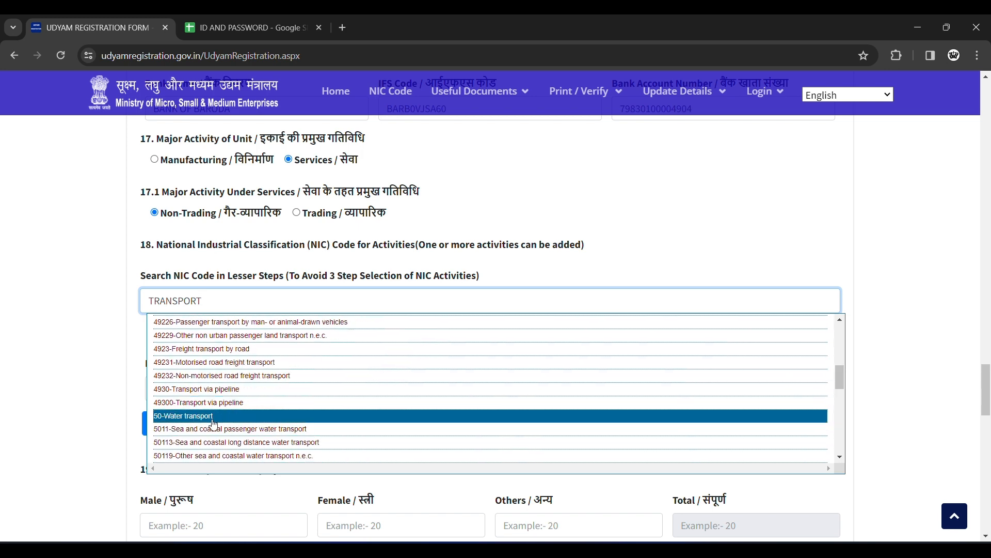
scroll(240, 403, down, 3)
scroll(239, 404, down, 3)
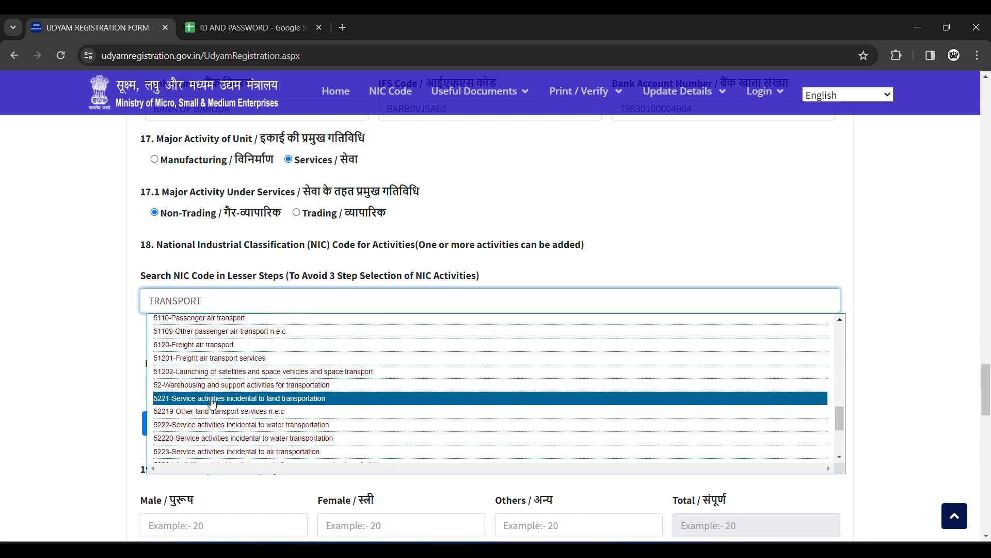
scroll(223, 392, up, 3)
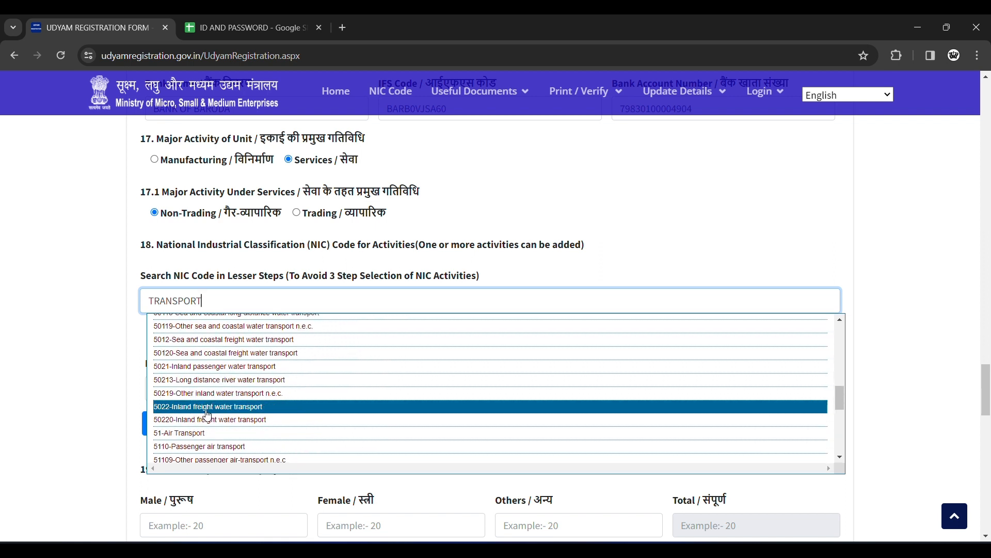
scroll(235, 407, down, 3)
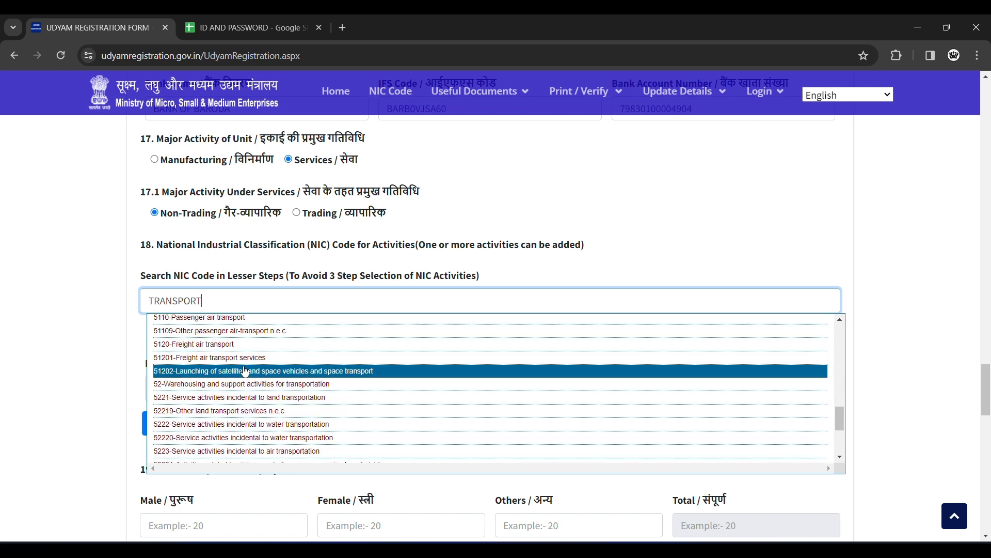
scroll(232, 403, down, 3)
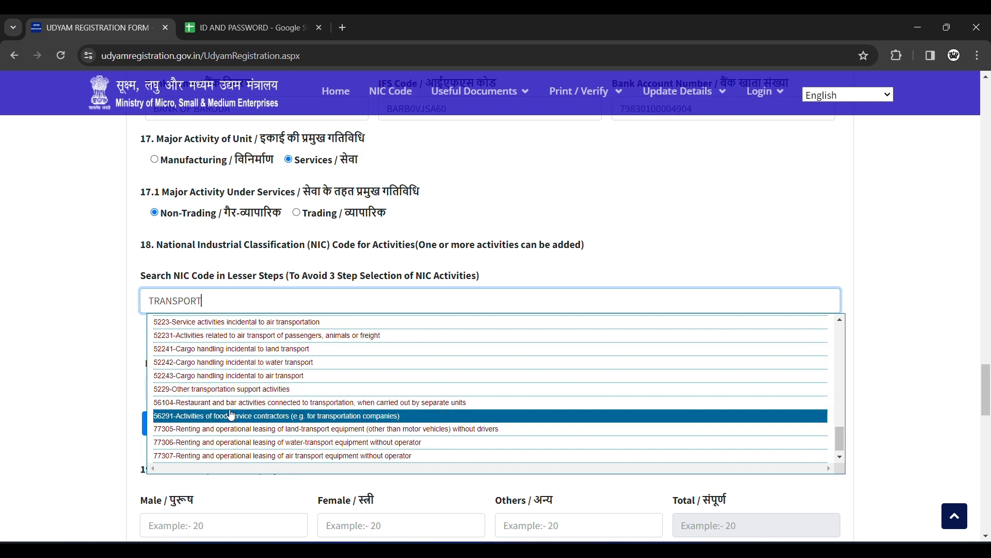
scroll(231, 416, down, 2)
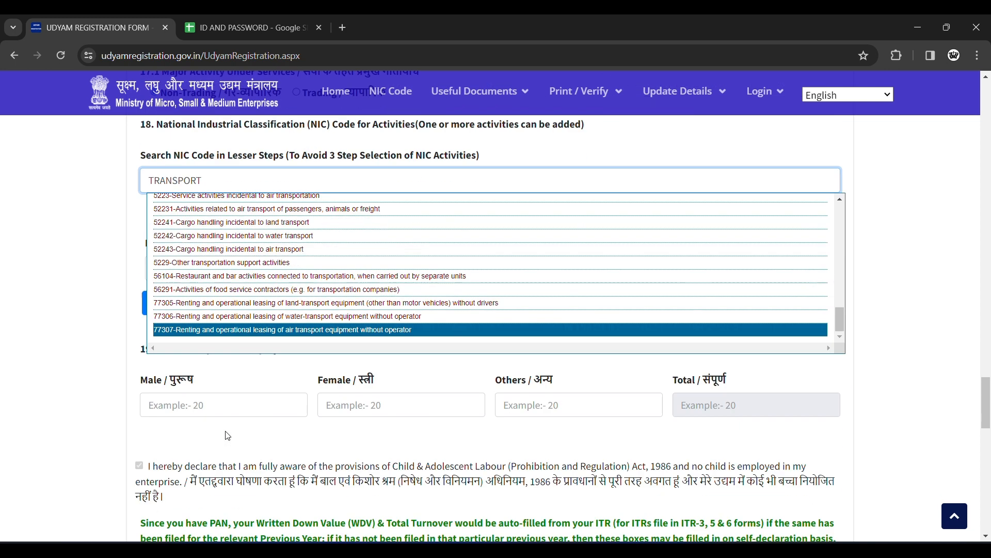
click(237, 321)
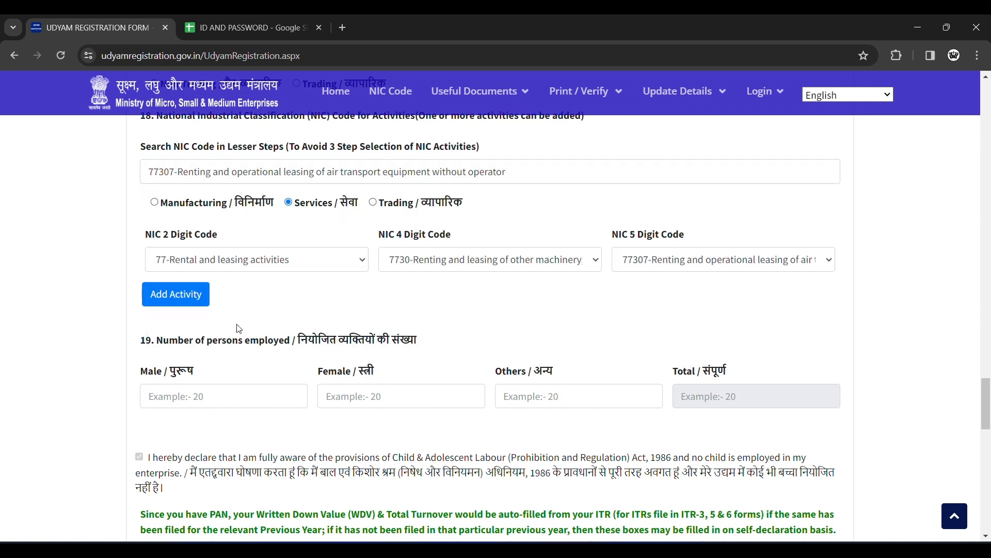
click(178, 300)
Add NIC 52291, travel agents and tour operators under 5229, as a second Services activity
click(228, 171)
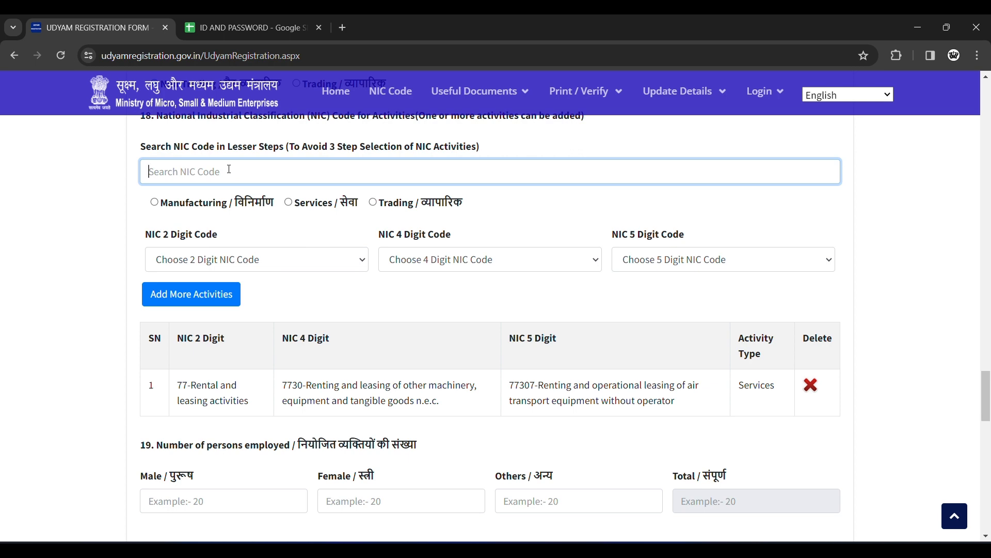
scroll(343, 238, up, 2)
scroll(343, 238, down, 2)
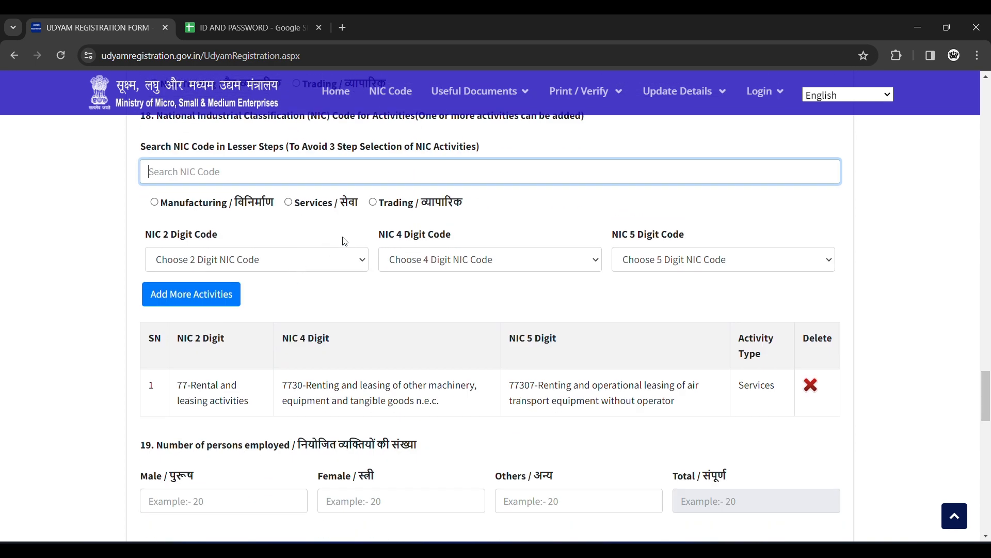
click(288, 202)
click(195, 171)
text(TRAN)
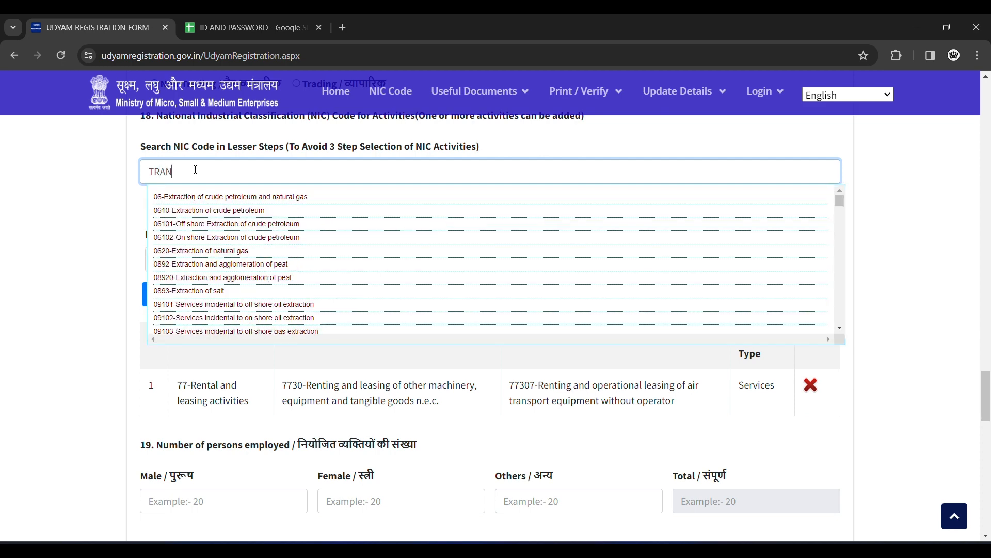
text(SPORT)
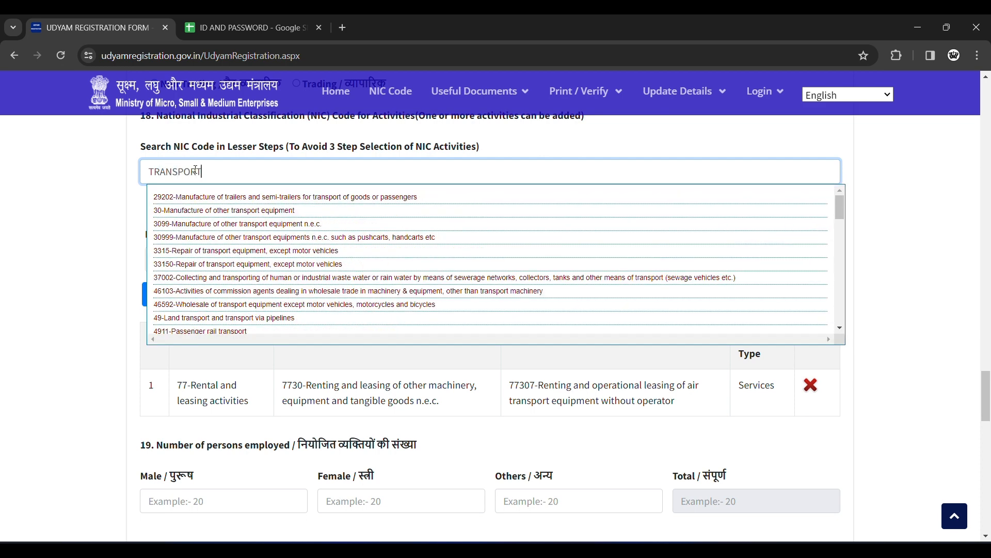
text( O)
key(BackSpace)
key(BackSpace)
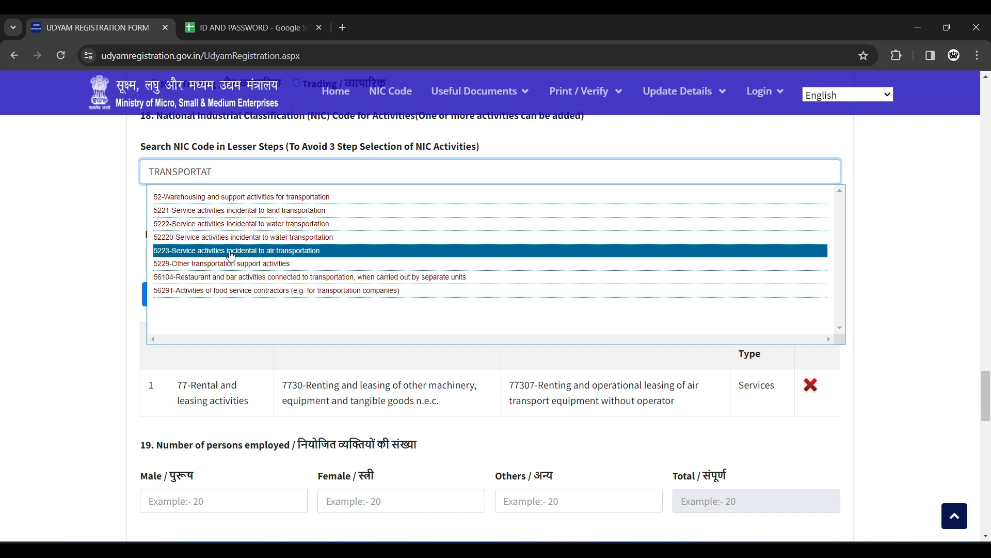
click(257, 265)
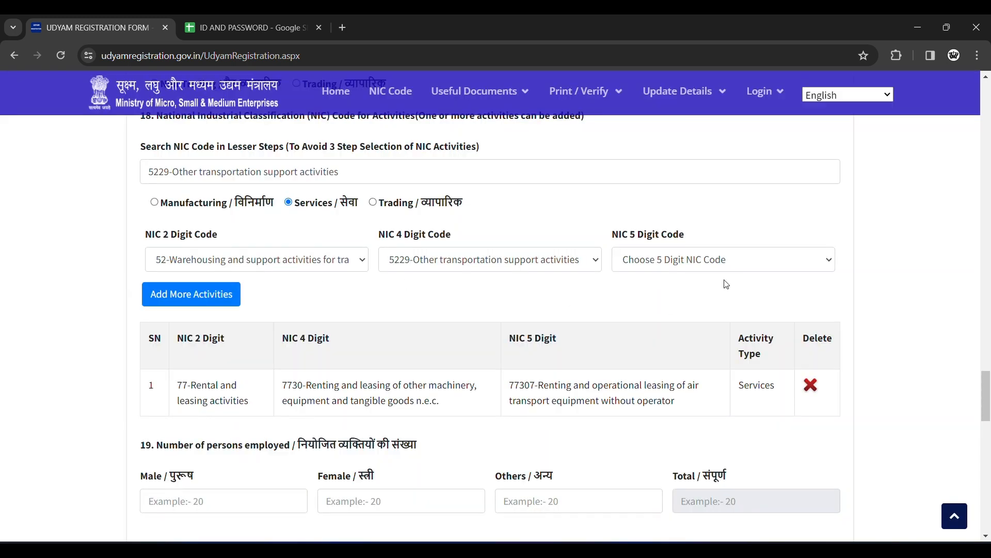
click(698, 264)
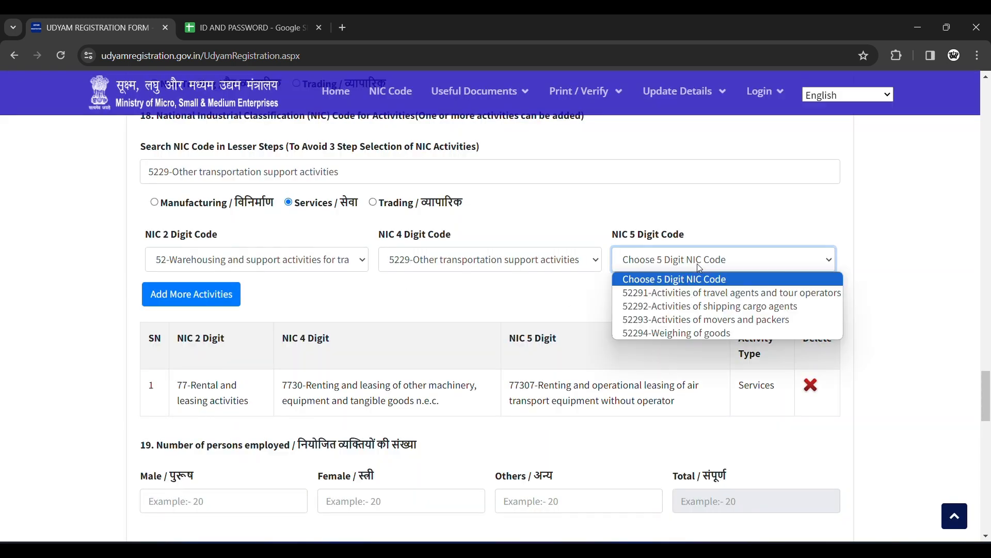
click(700, 297)
click(218, 299)
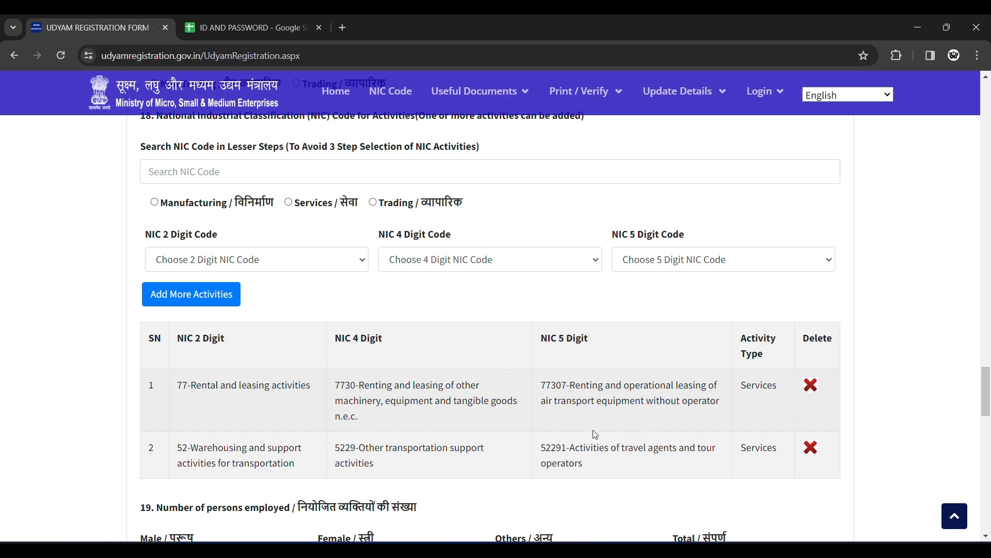
Mark the activity as Services and select 2-digit NIC code 77, Rental and leasing activities
click(183, 261)
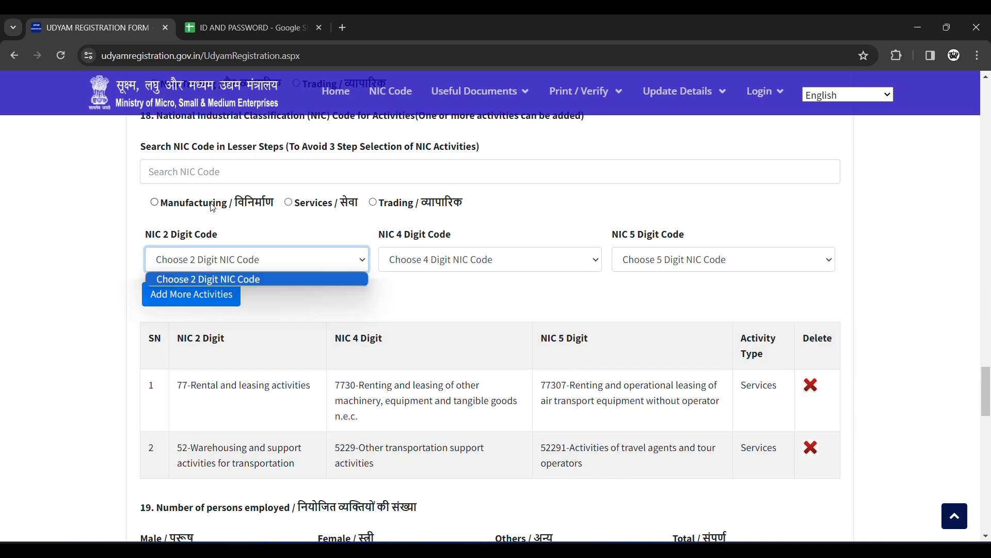
click(289, 202)
click(258, 174)
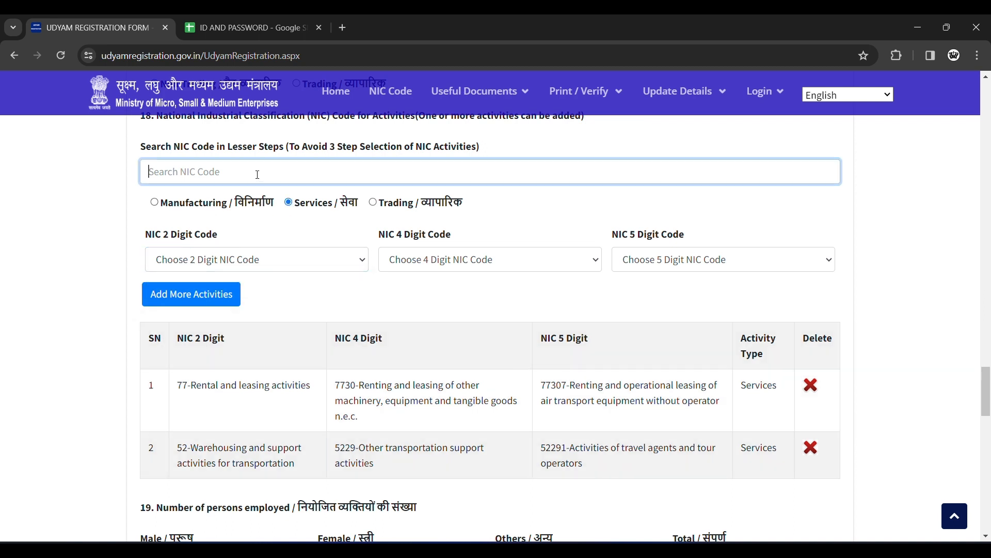
text(TRANPORTATION)
scroll(272, 354, up, 3)
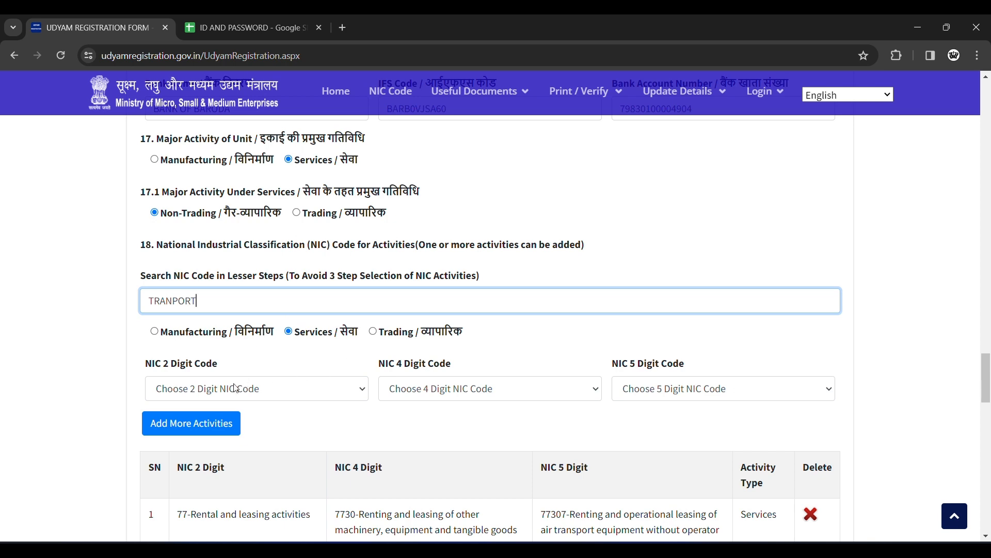
click(233, 389)
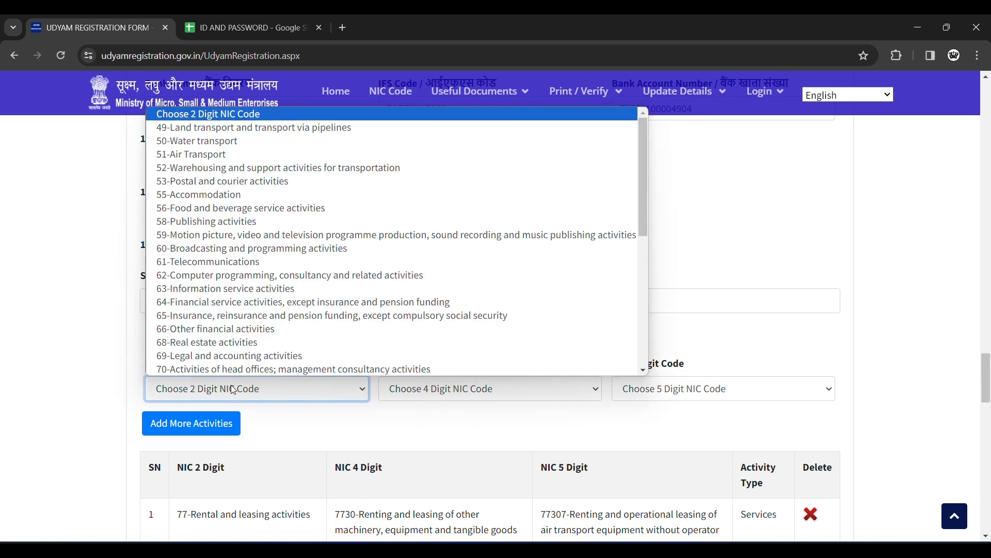
text(71)
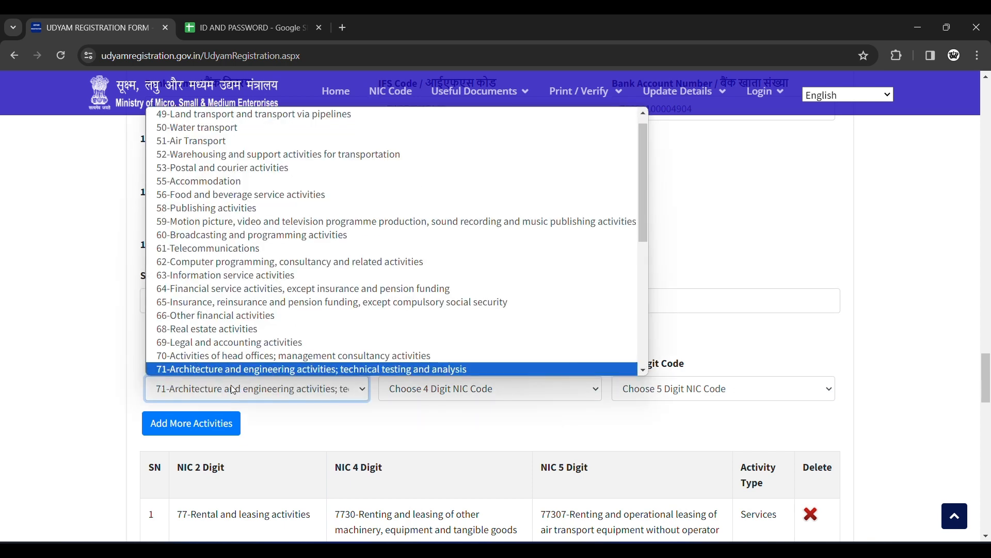
key(Down)
key(Down)
key(Down)
key(Down)
key(Down)
key(Down)
key(Down)
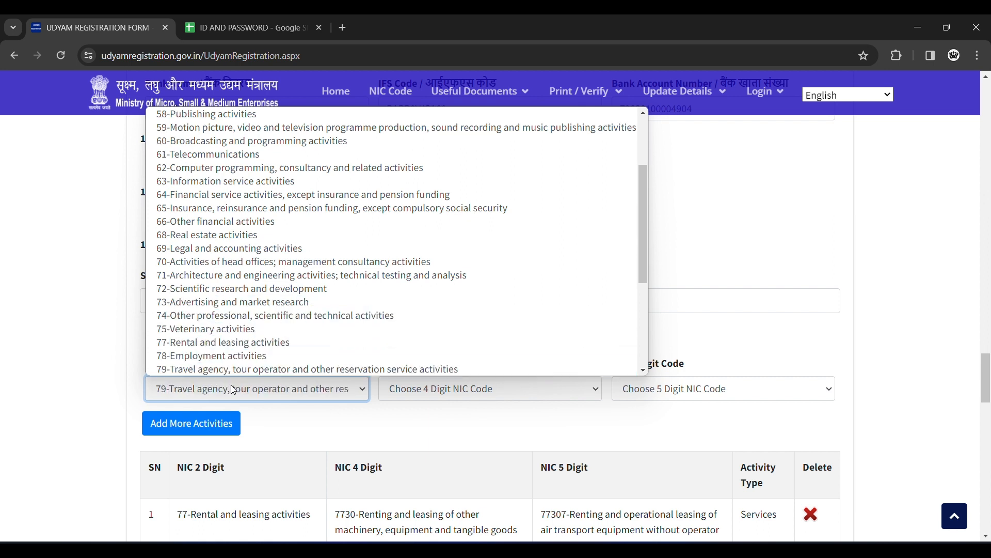
key(Down)
key(Up)
key(Up)
key(Up)
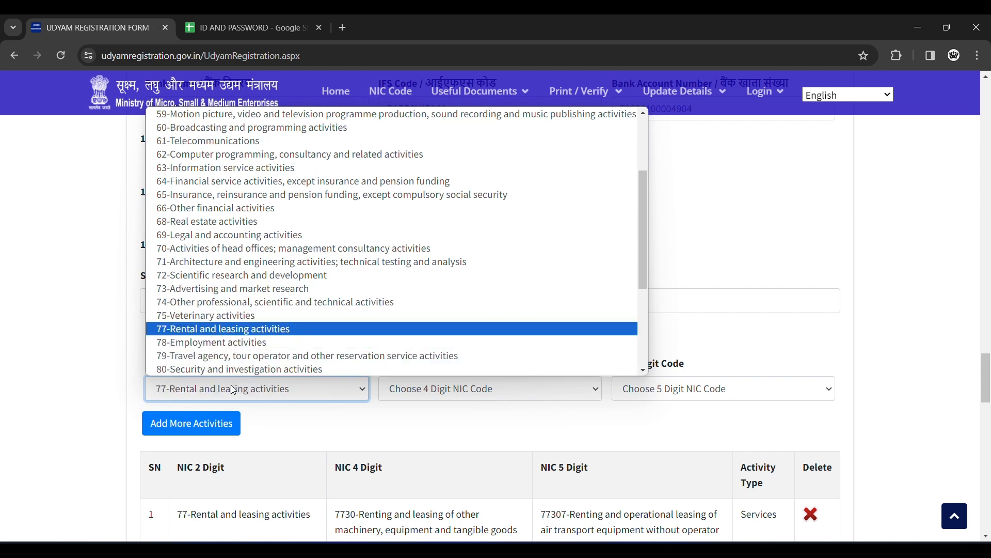
key(Down)
key(Down)
key(Up)
key(Up)
key(Return)
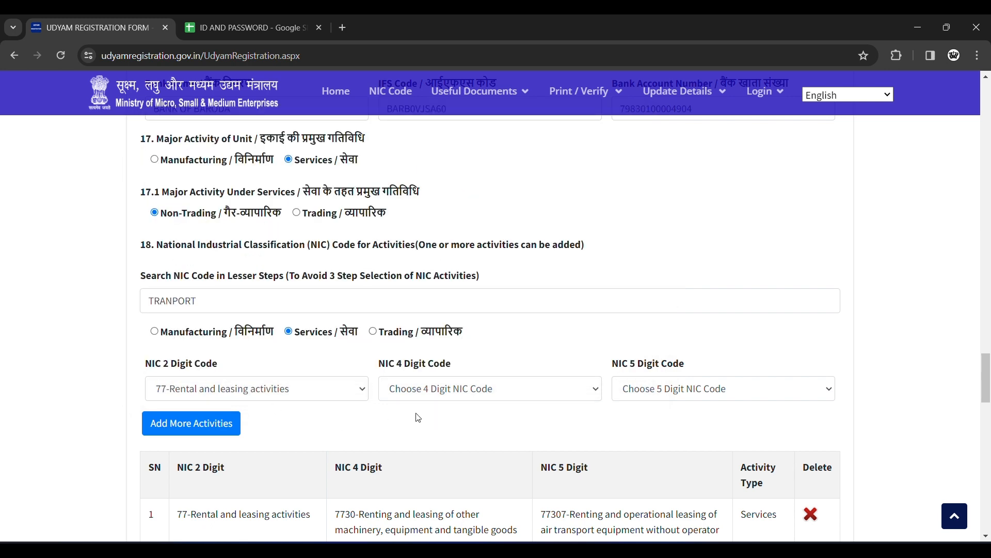
Choose 7710 and 77100 motor-vehicle renting codes and add them to the activities table
click(447, 398)
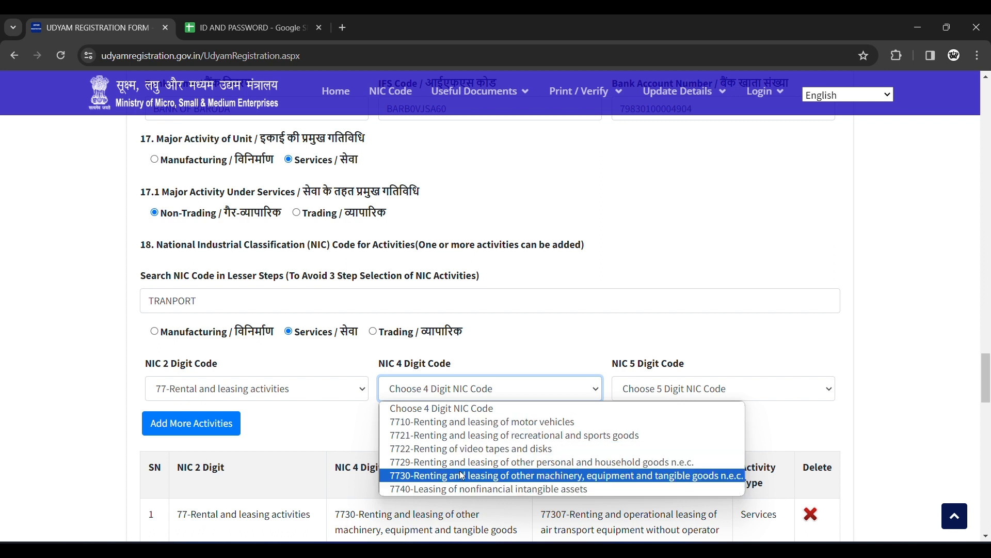
click(537, 421)
click(649, 389)
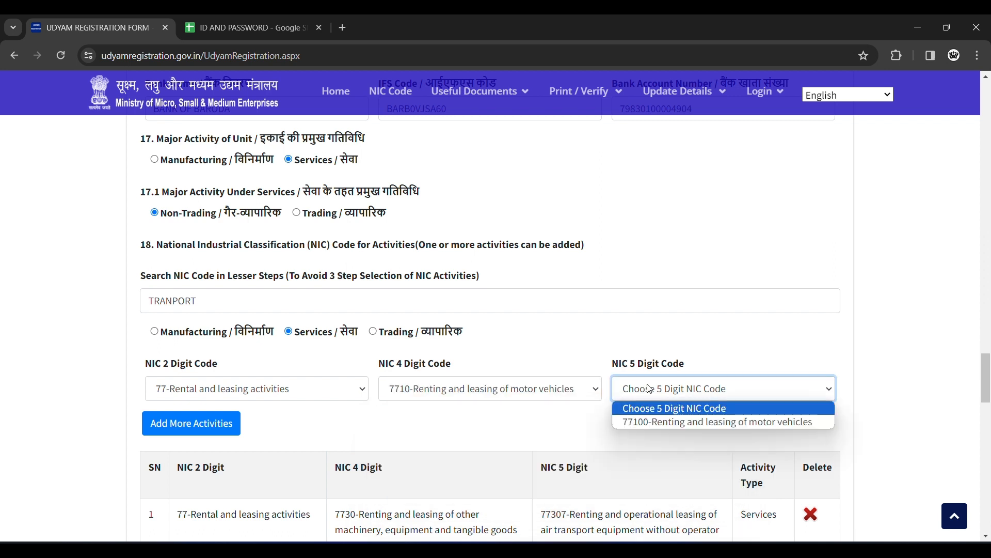
click(650, 421)
click(195, 426)
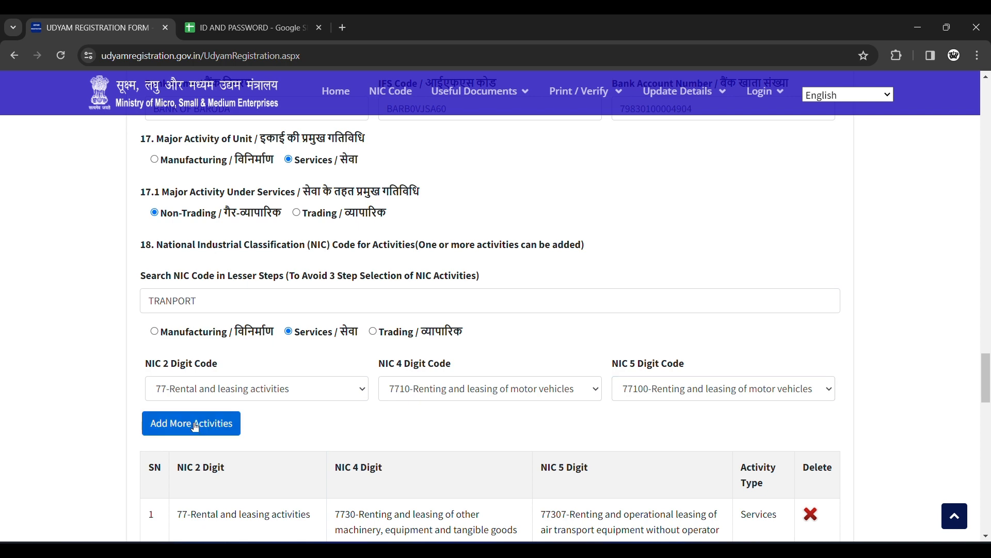
click(224, 300)
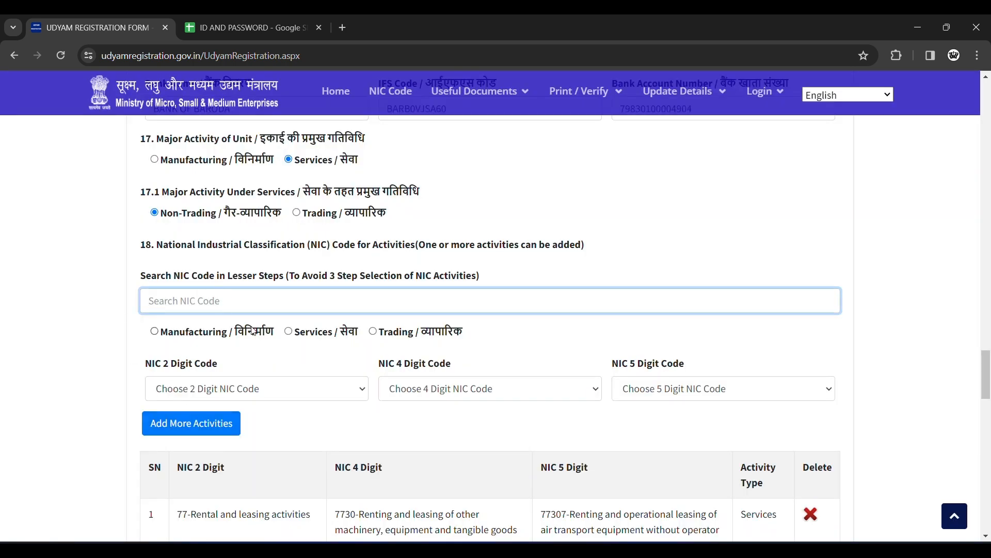
Add NIC 49300, transport via pipeline (via 49 and 4930), as the fourth activity
text(TRA)
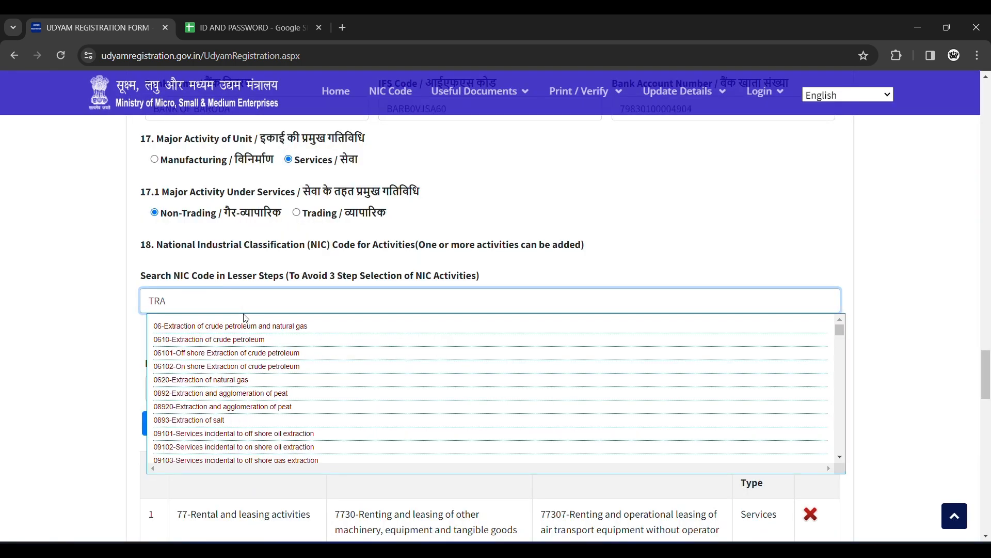
text(N)
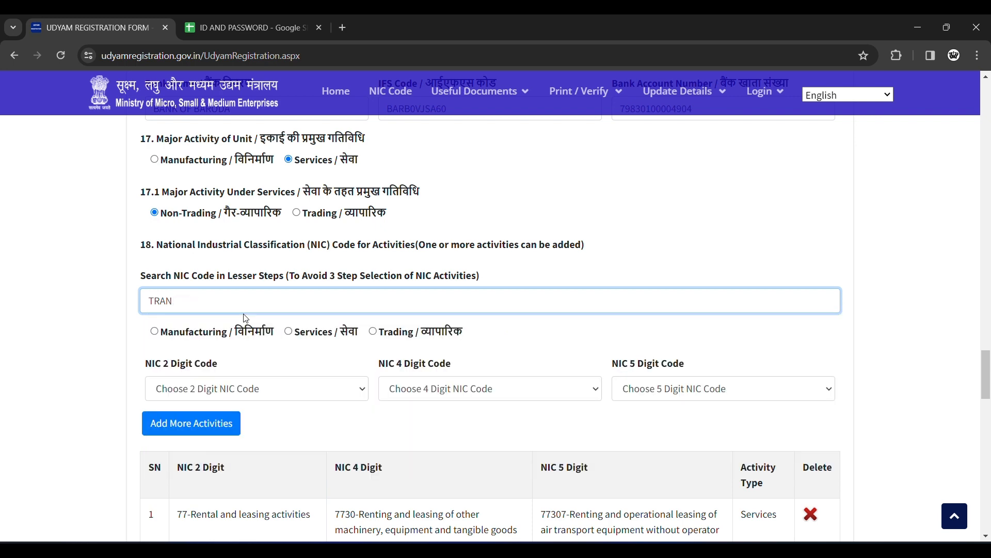
text(PORTSPORT)
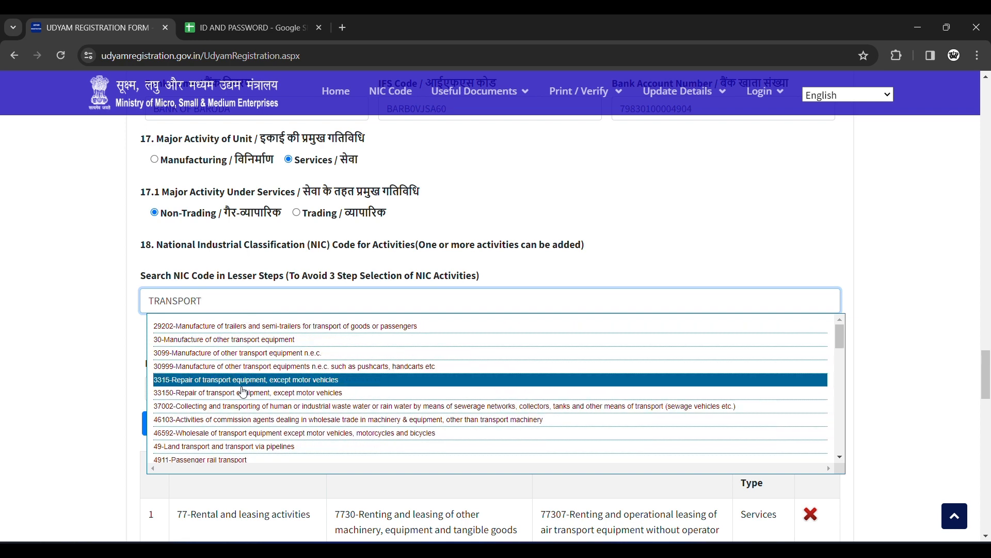
scroll(313, 382, down, 2)
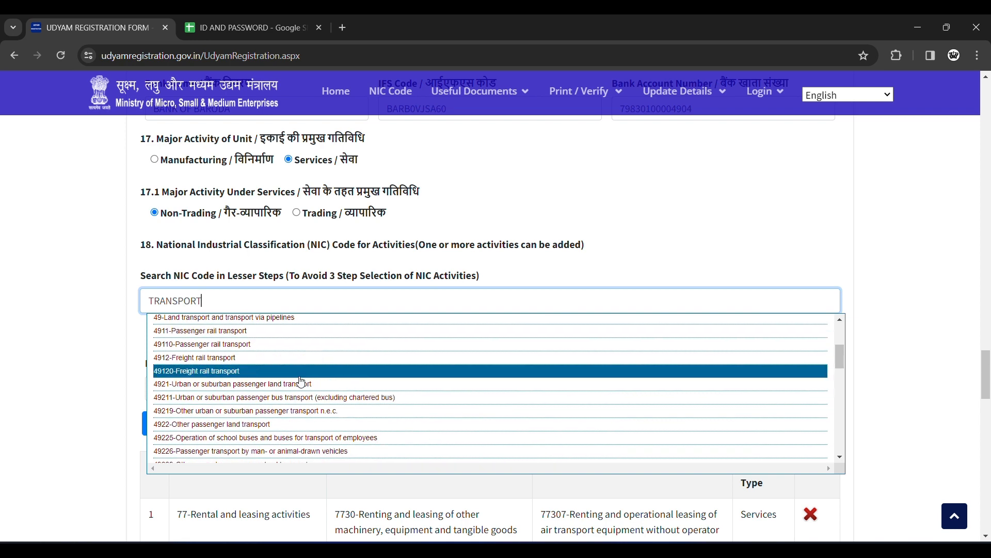
click(271, 320)
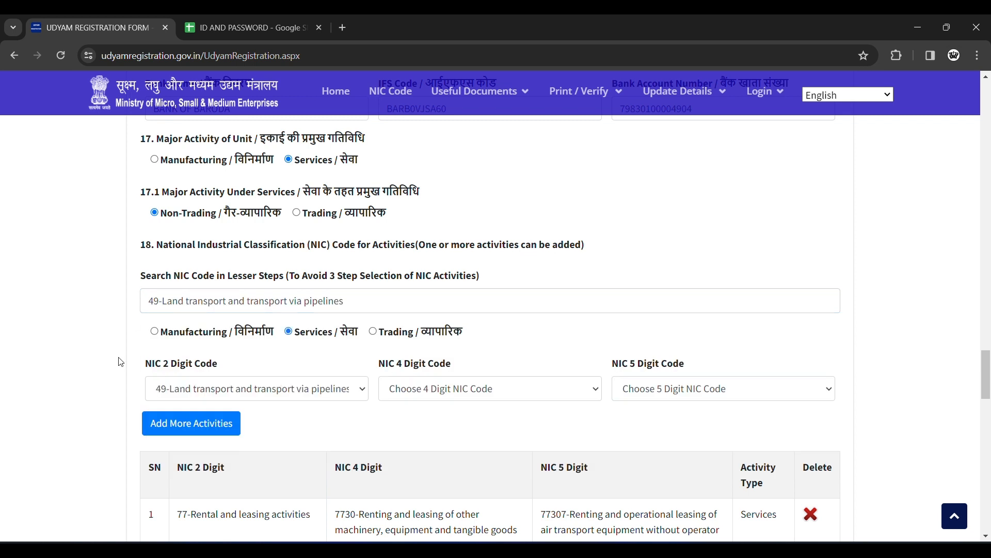
click(517, 395)
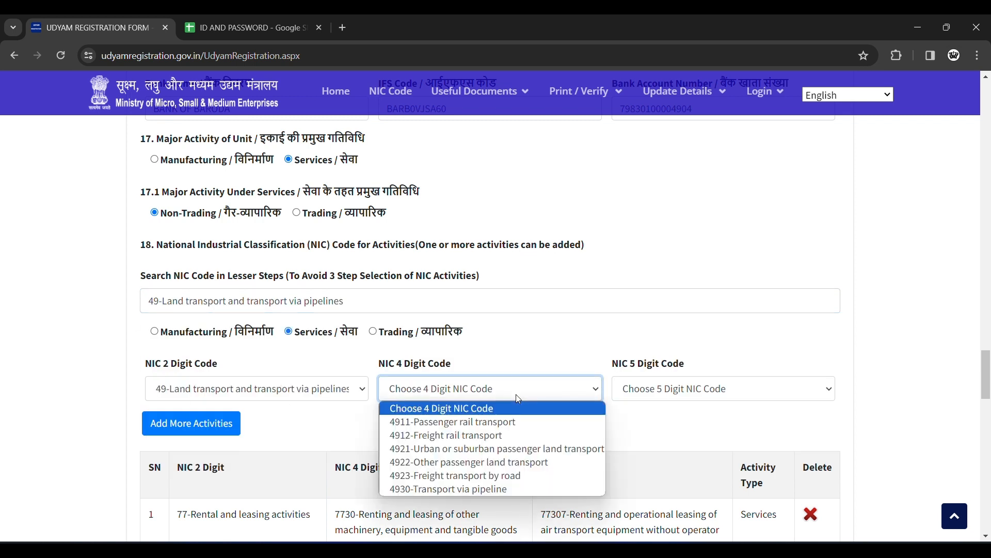
click(460, 489)
click(652, 396)
click(650, 421)
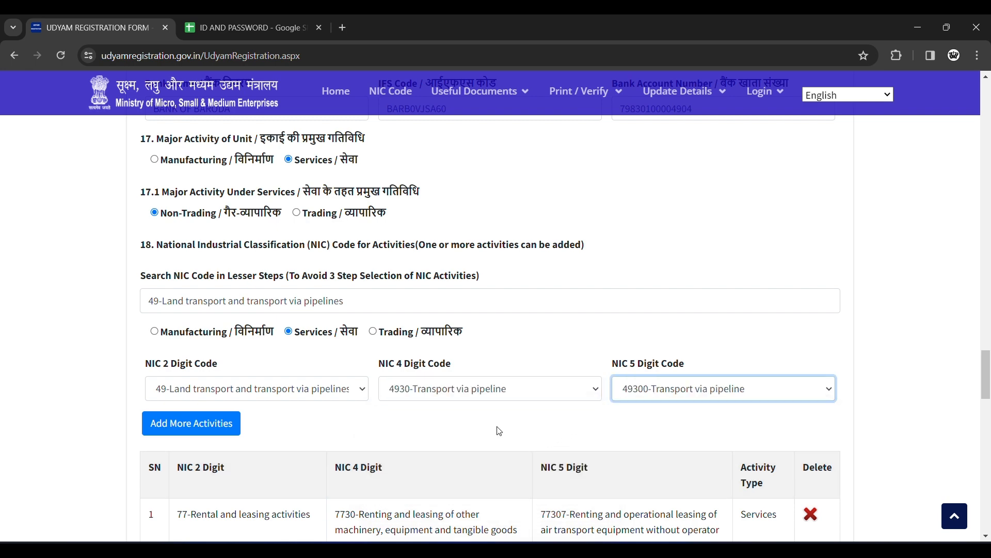
click(194, 423)
scroll(407, 287, down, 7)
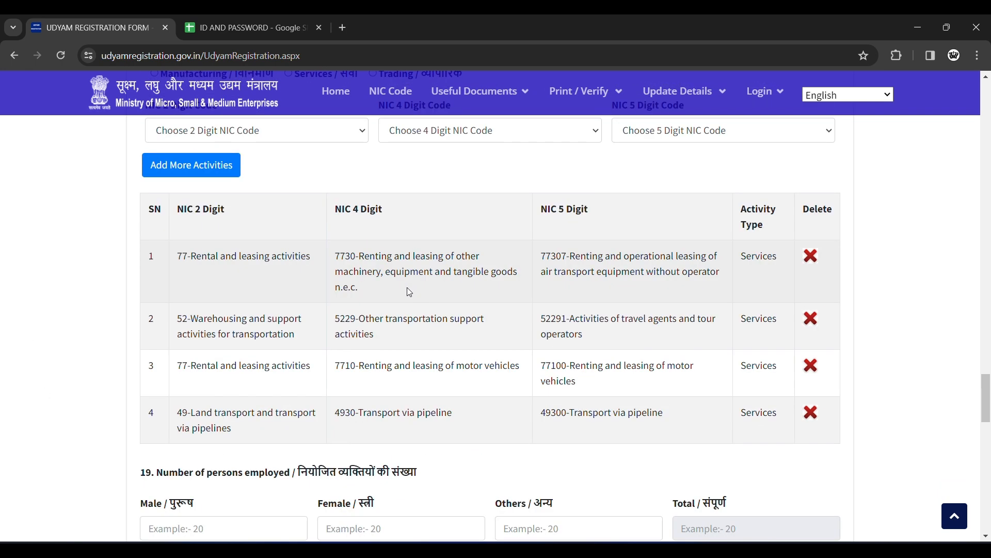
Enter persons employed as Male 3, Female 0 and Others 0, totalling 3
scroll(206, 259, down, 2)
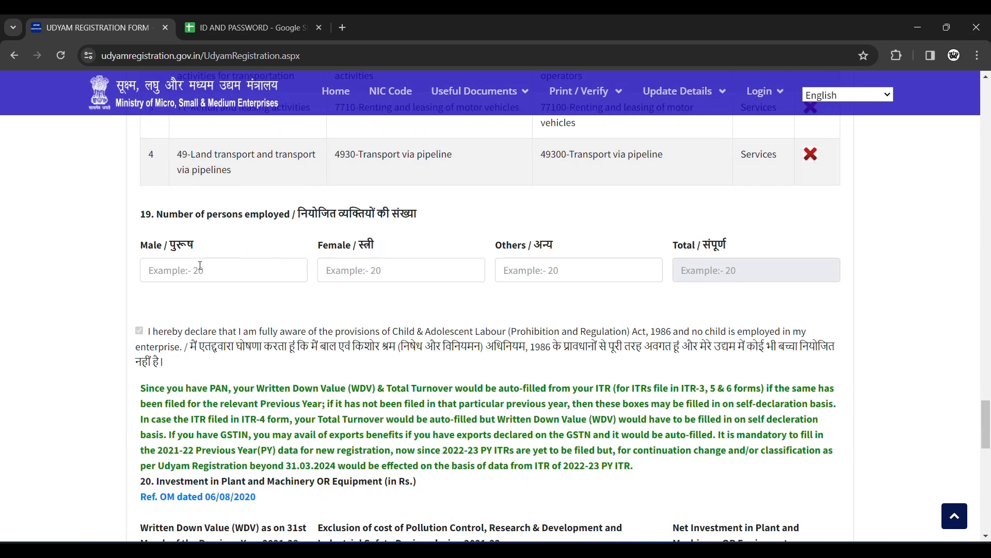
click(185, 268)
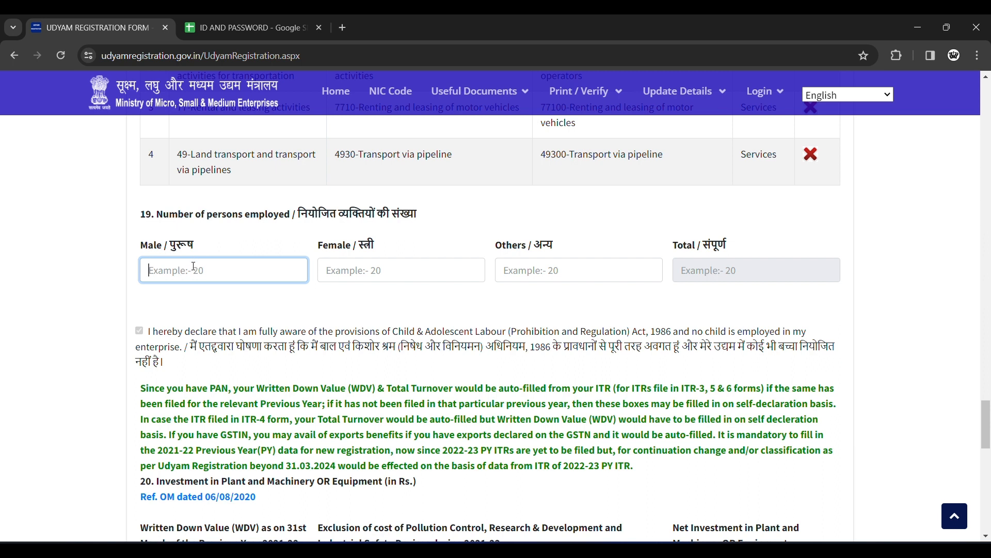
text(3)
key(Tab)
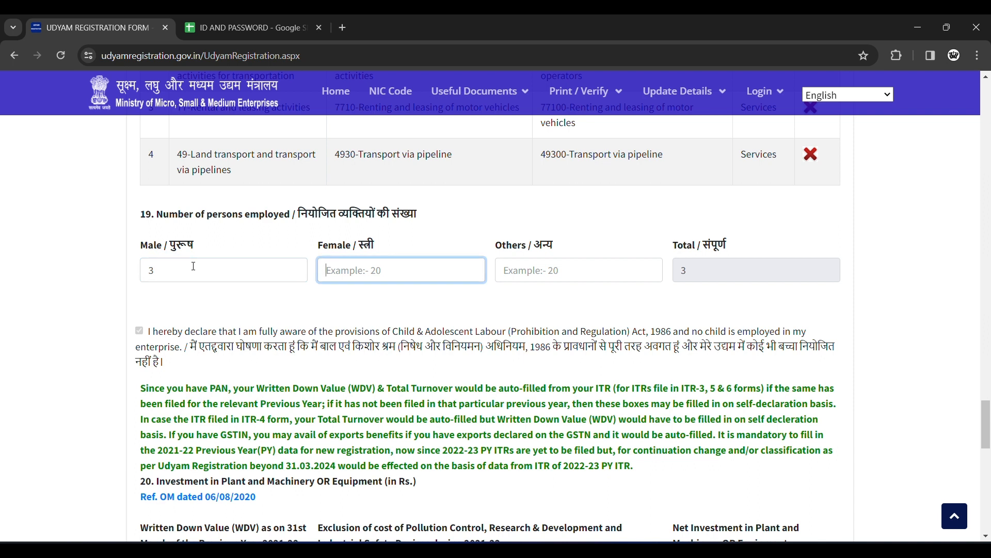
text(0)
key(Tab)
text(0)
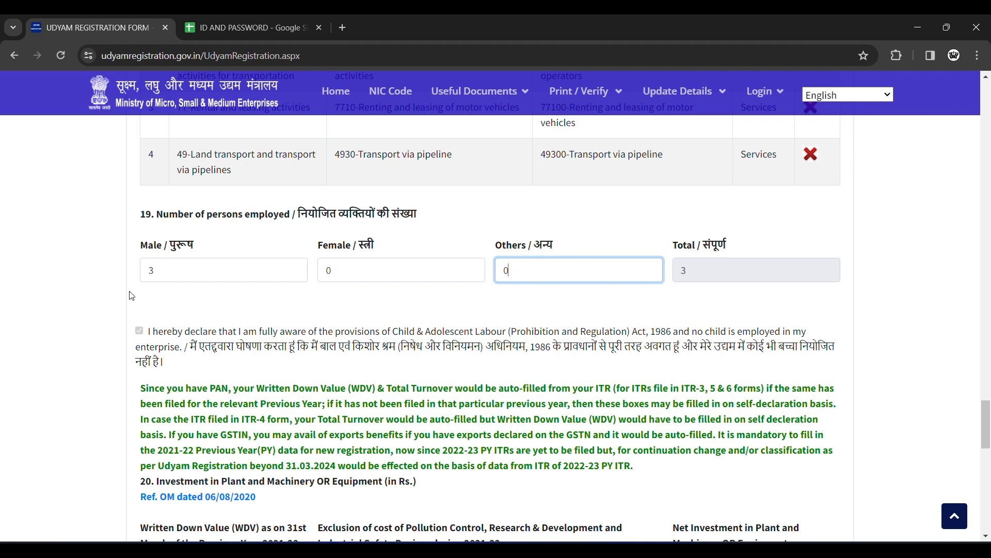
scroll(472, 268, down, 3)
scroll(472, 268, down, 2)
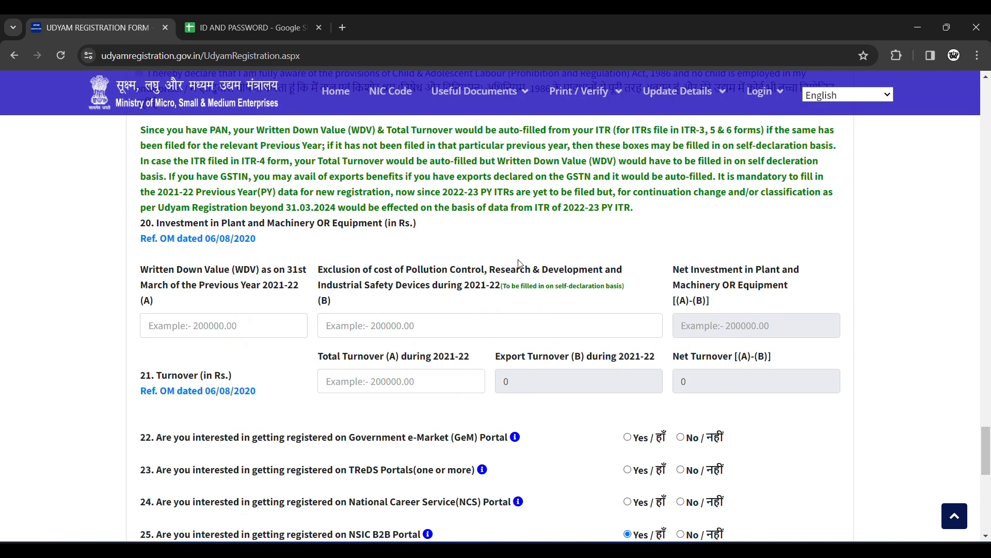
Enter 0 for written down value, pollution-control exclusion and total turnover
click(184, 326)
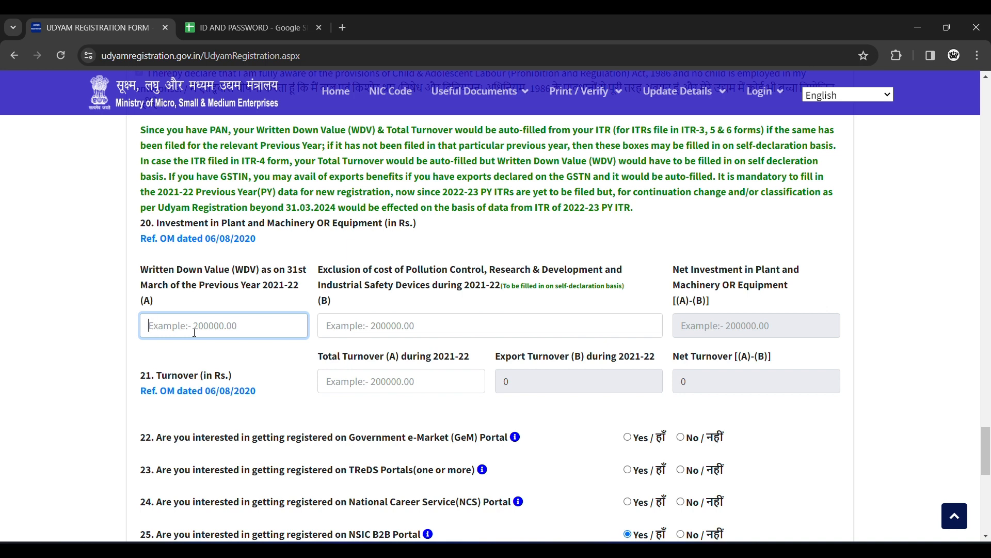
text(0)
key(Tab)
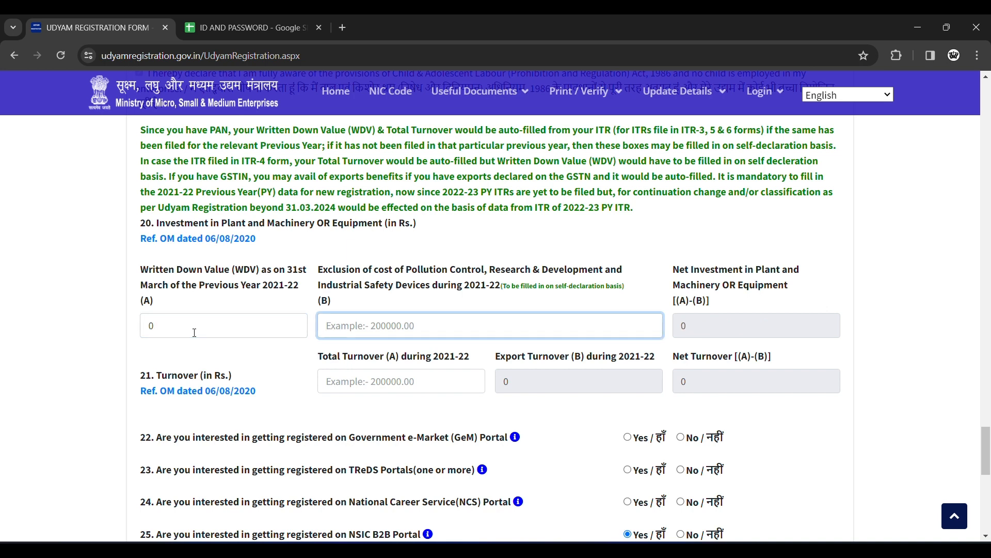
text(0)
key(Tab)
key(Tab)
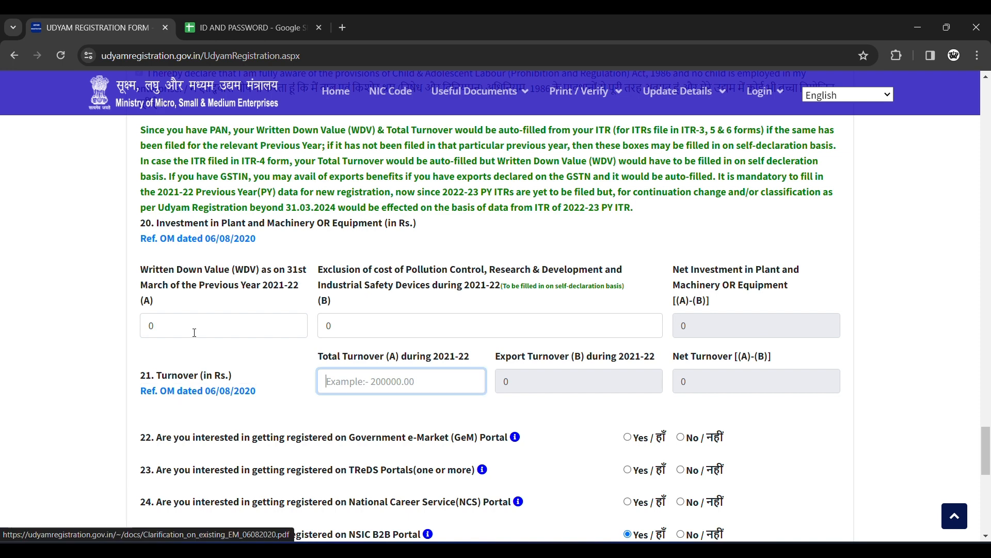
text(0)
key(Tab)
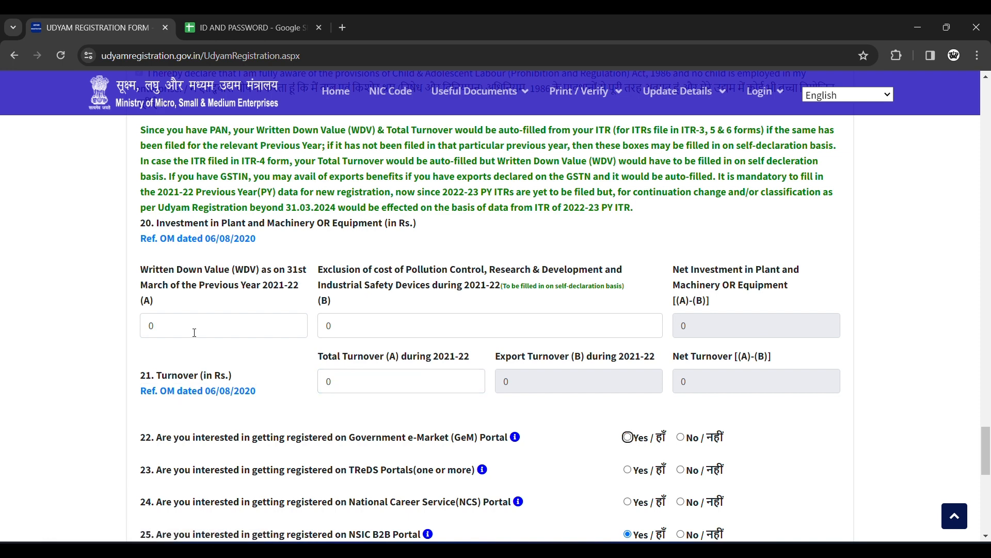
scroll(225, 270, down, 2)
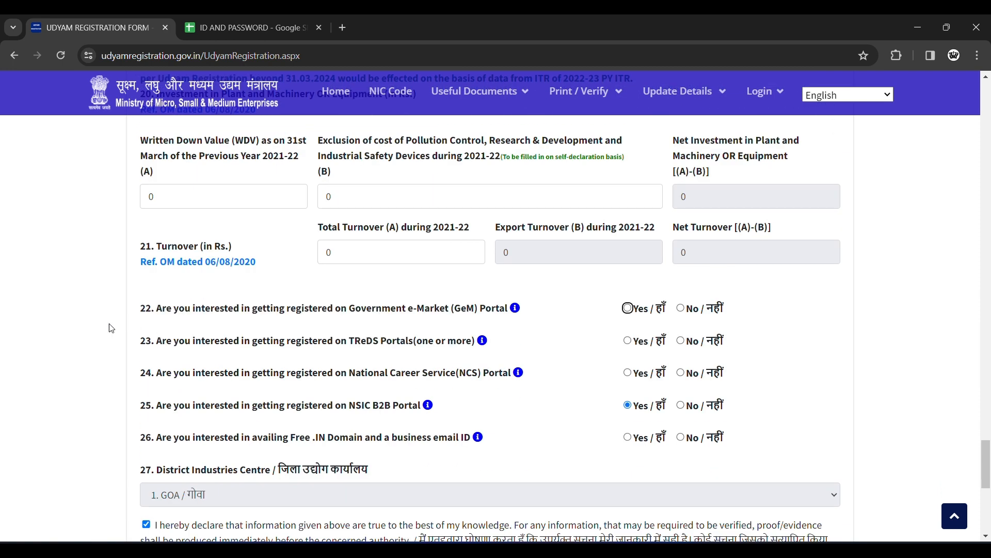
Answer No to GeM, free .IN domain and National Career Service registration
mouse_move(383, 307)
click(681, 308)
mouse_move(425, 439)
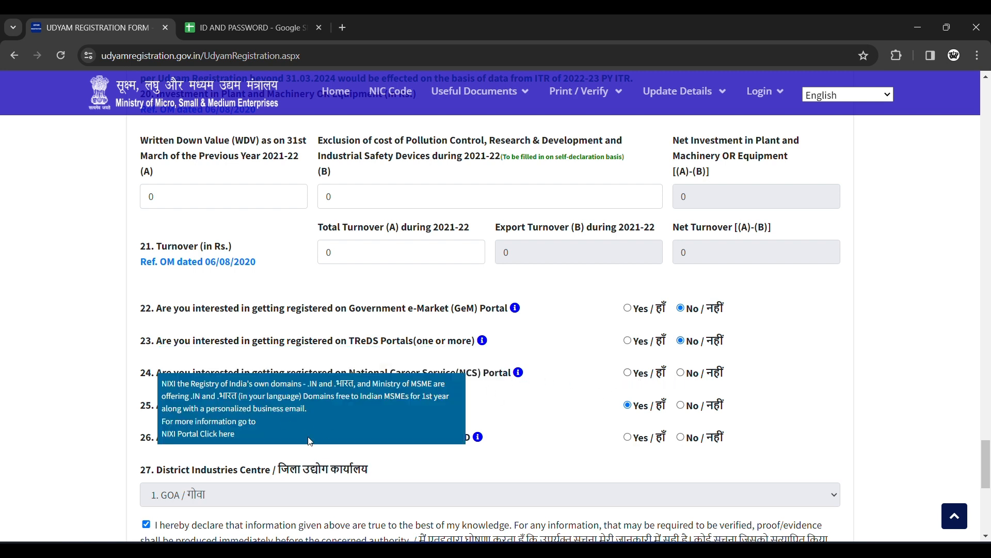
click(681, 438)
click(682, 373)
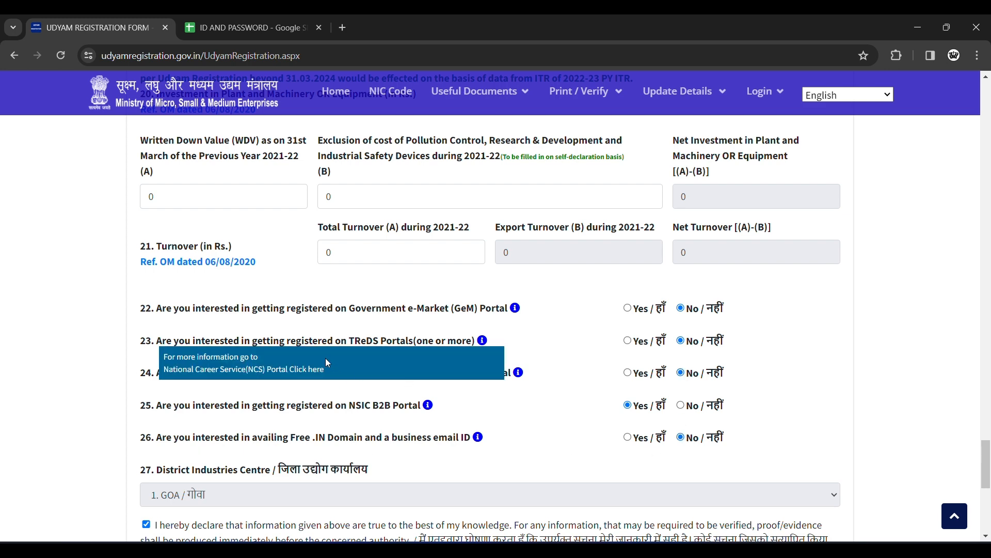
scroll(276, 379, down, 3)
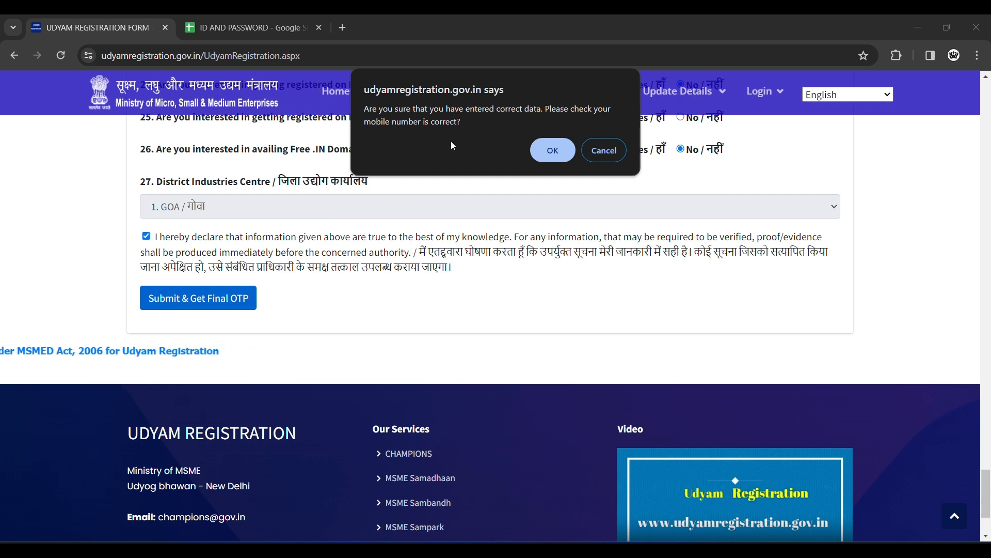
Confirm the entered data, fill in the OTP and captcha code, and final-submit the form
click(554, 155)
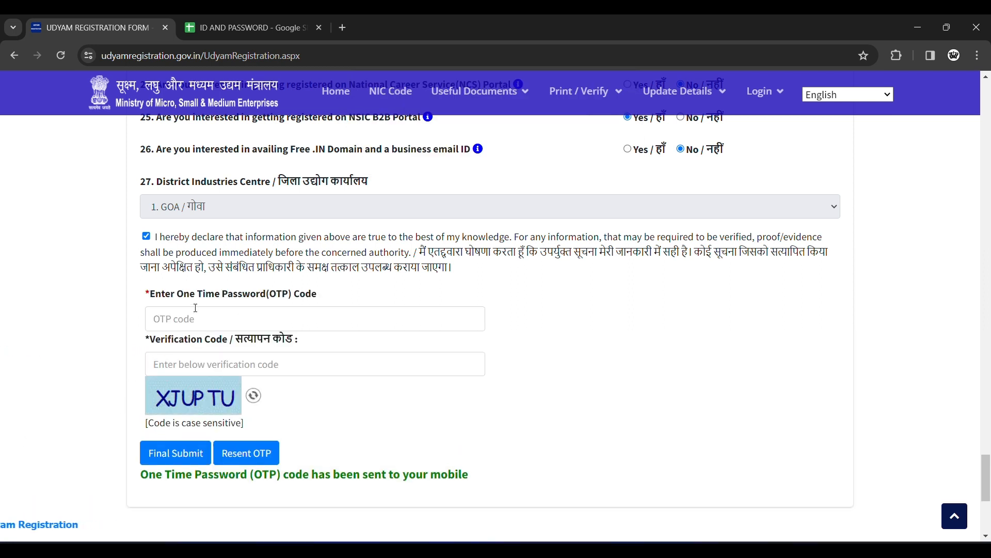
click(191, 321)
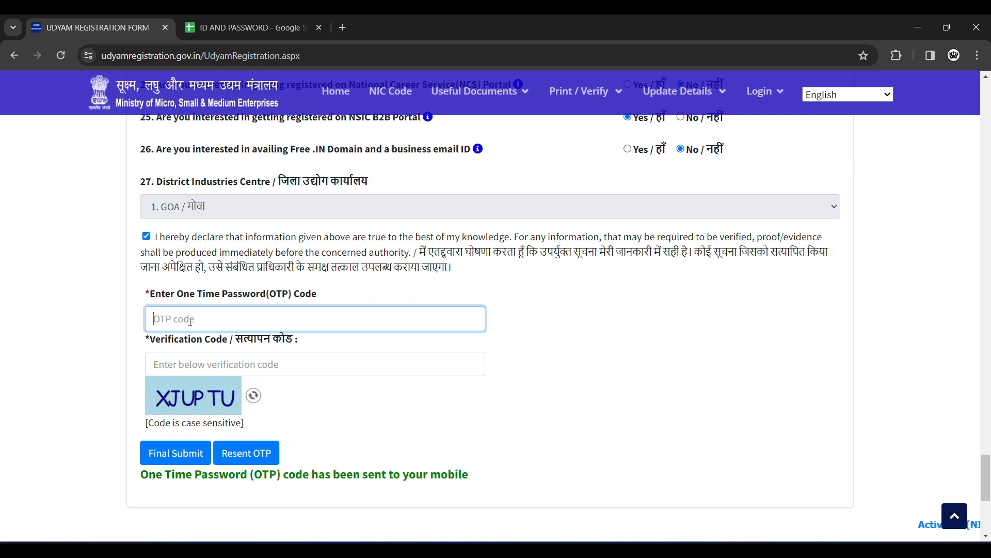
click(206, 365)
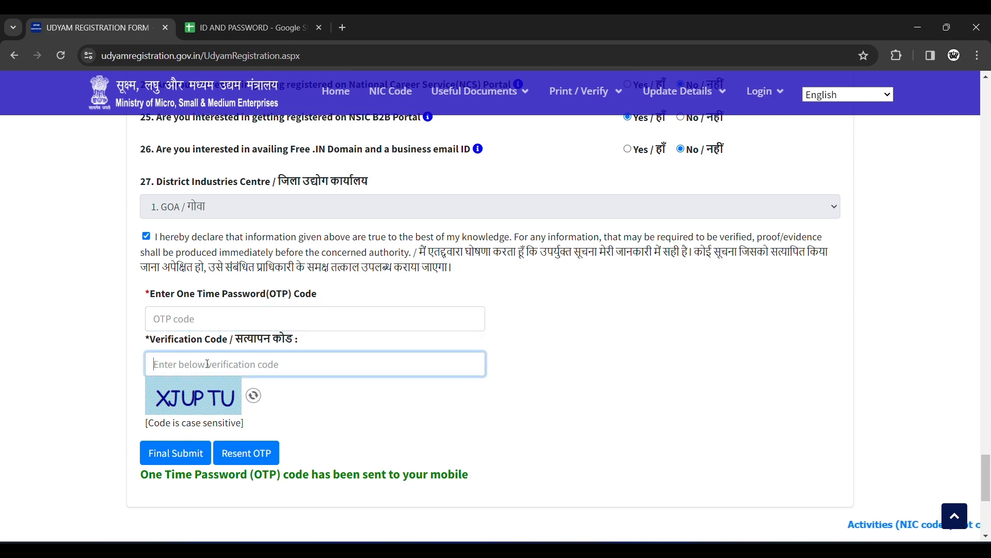
text(X)
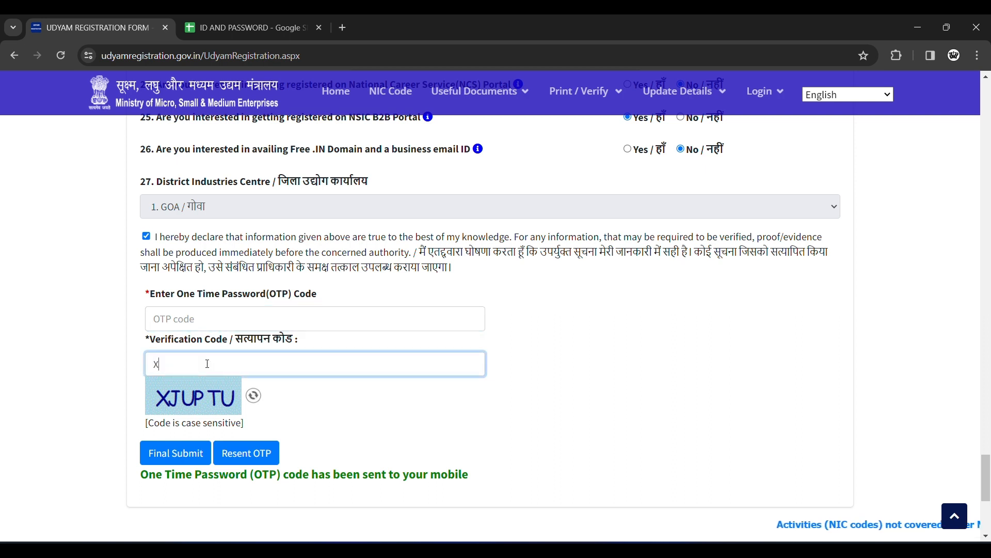
text(JUPTU)
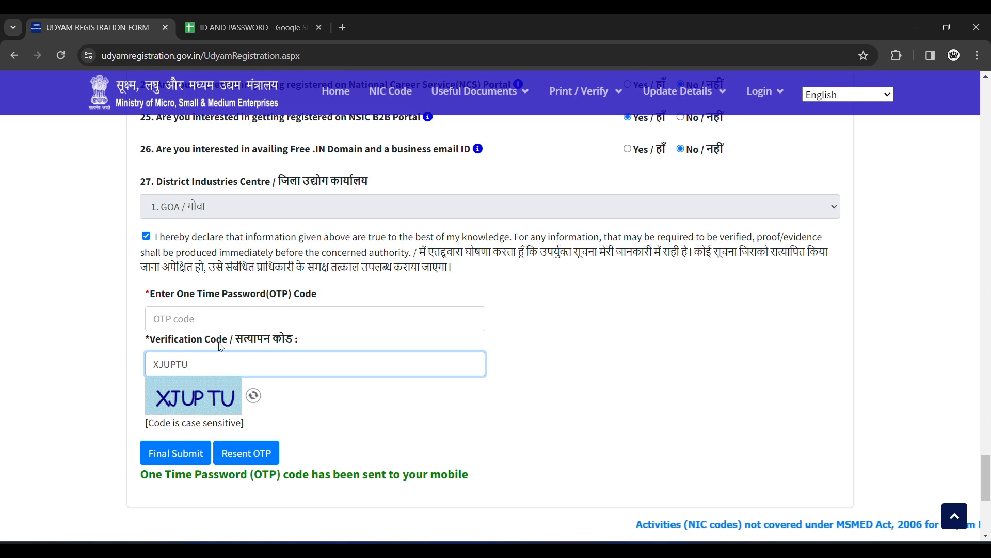
click(206, 316)
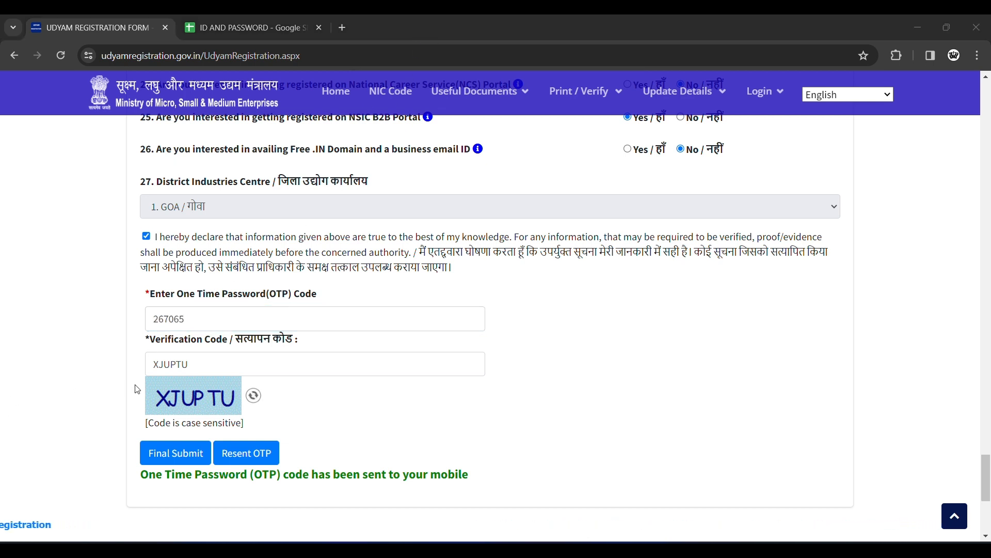
click(182, 454)
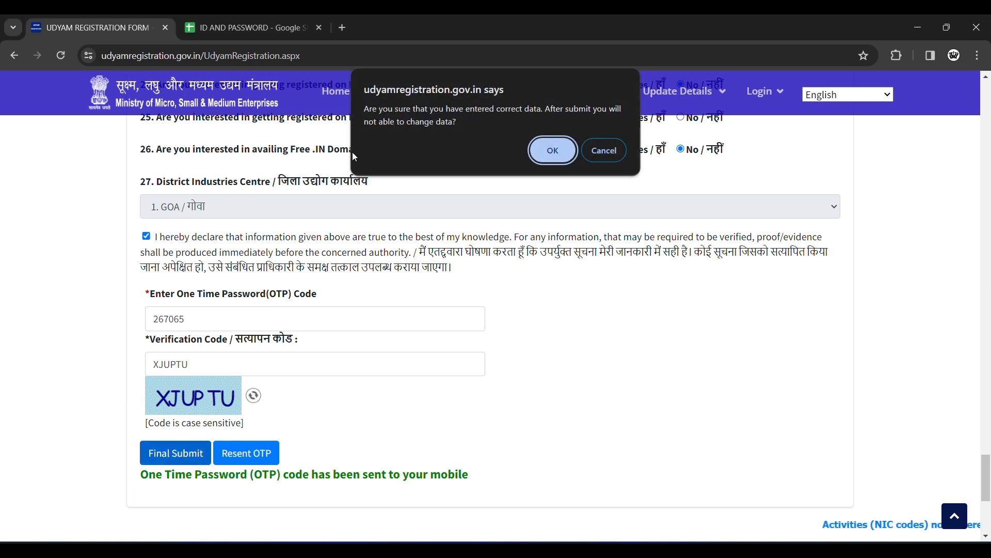
Confirm final submission and dismiss the success alert showing the new Udyam Registration Number
click(557, 156)
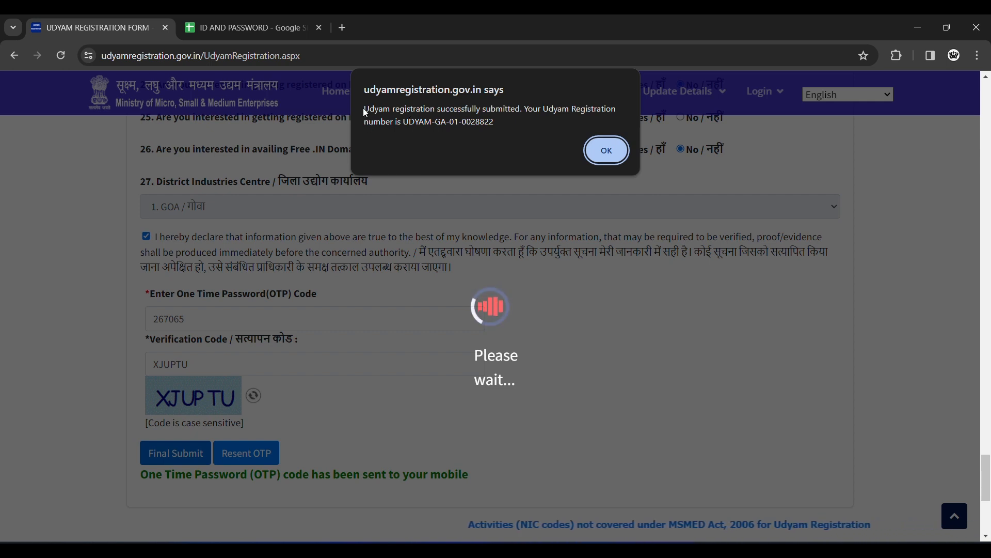
click(448, 125)
triple_click(448, 125)
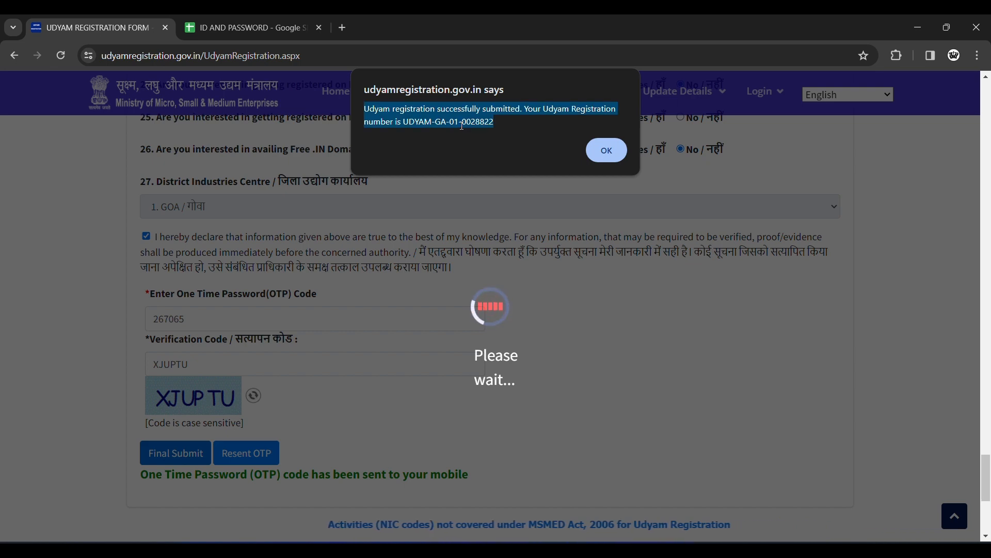
click(600, 151)
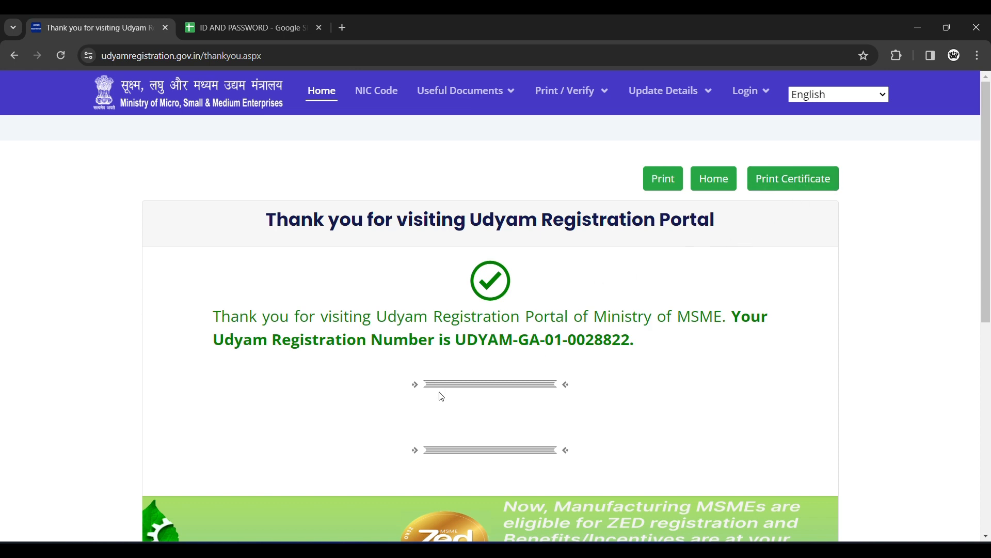
Copy the issued registration number and go to Print Certificate's Udyami Login page
drag(457, 340, 628, 339)
key(ctrl+c)
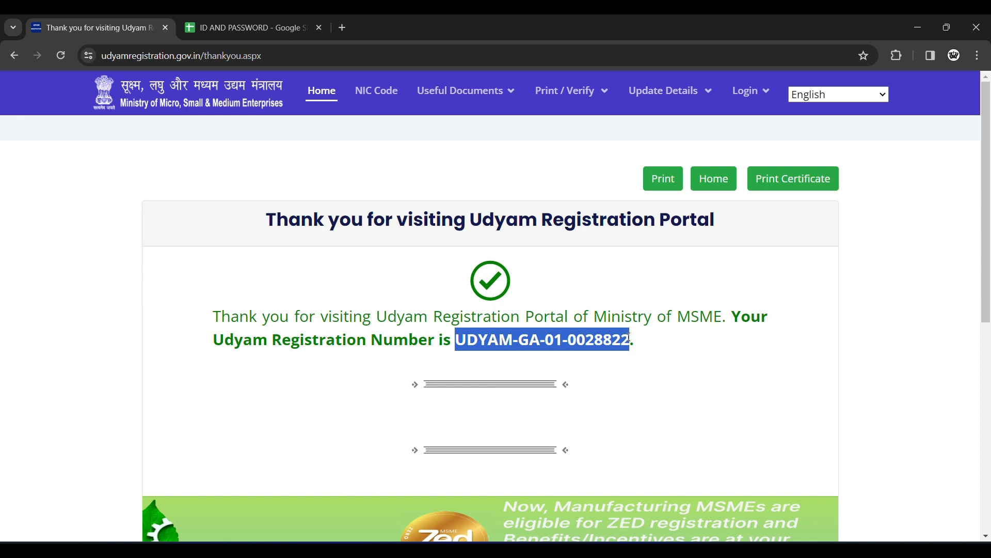
click(809, 181)
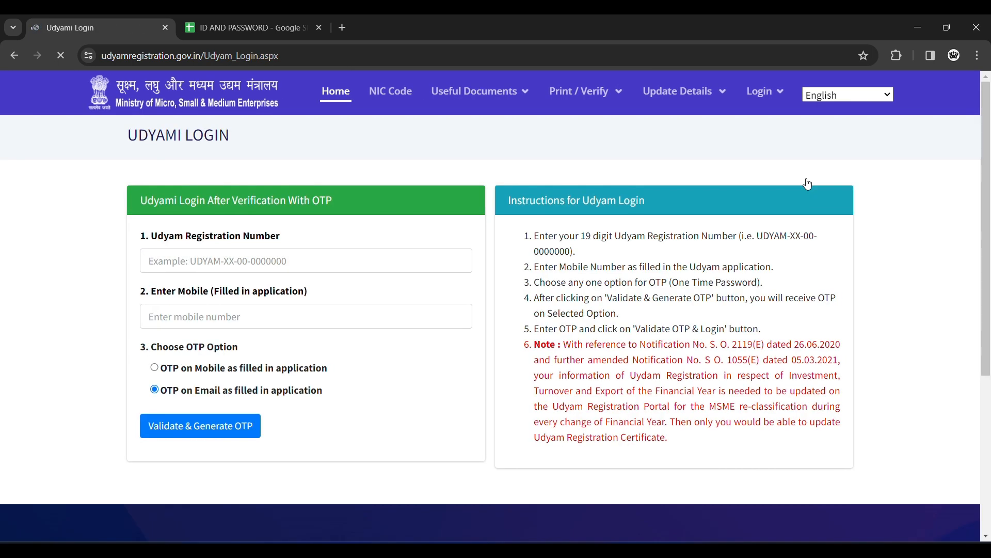
Paste the Udyam registration number into the login form and choose OTP on the registered mobile
click(239, 261)
key(ctrl+v)
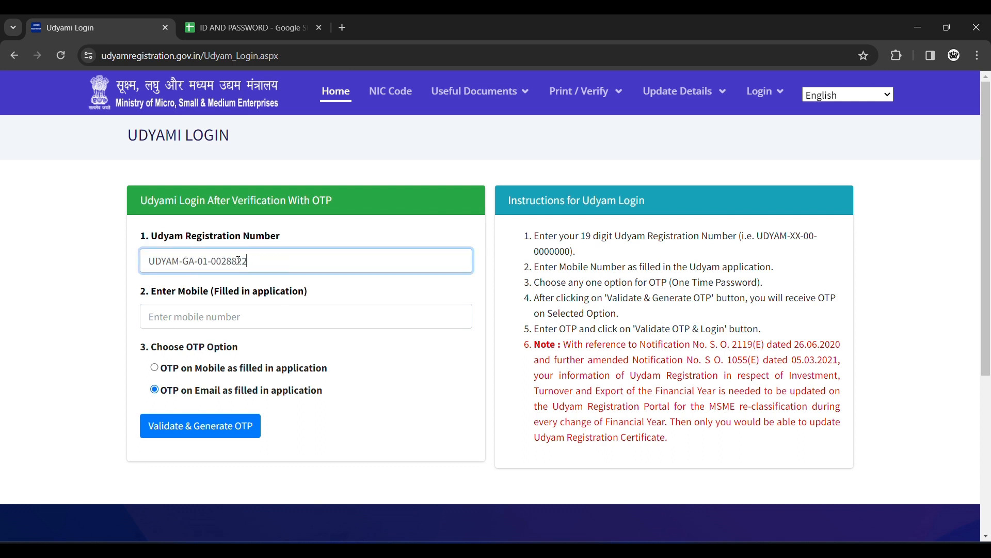
click(170, 319)
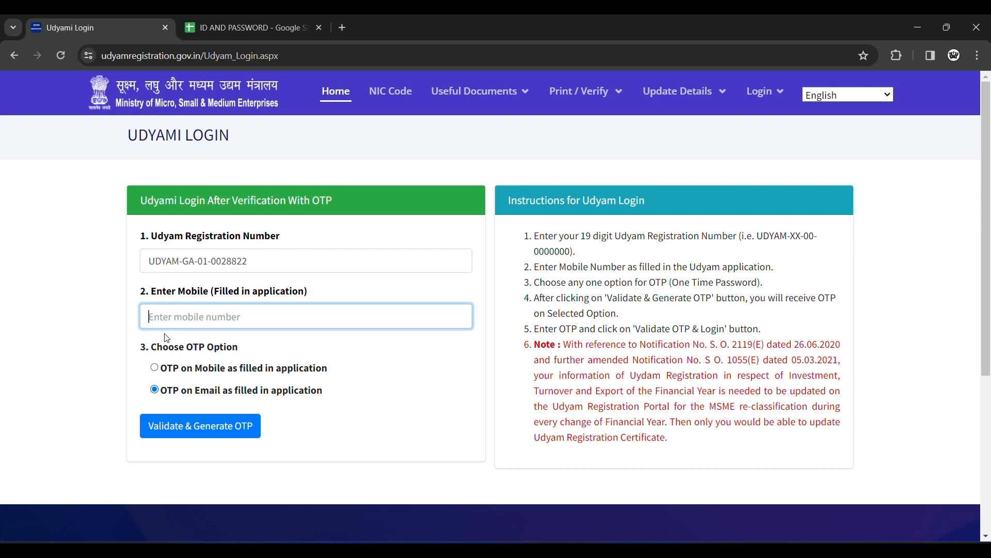
click(155, 368)
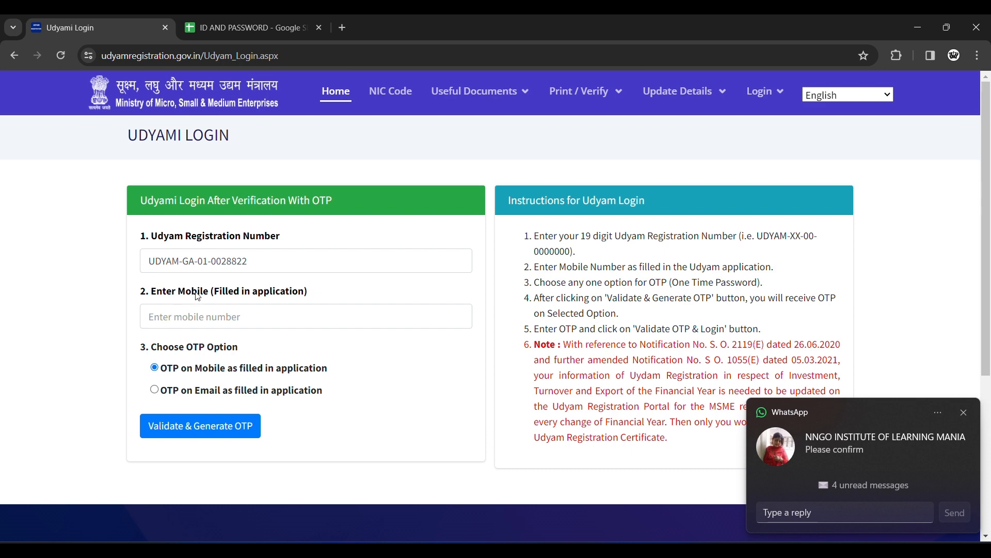
Enter the one-time password received on the mobile and validate it to log in
click(175, 313)
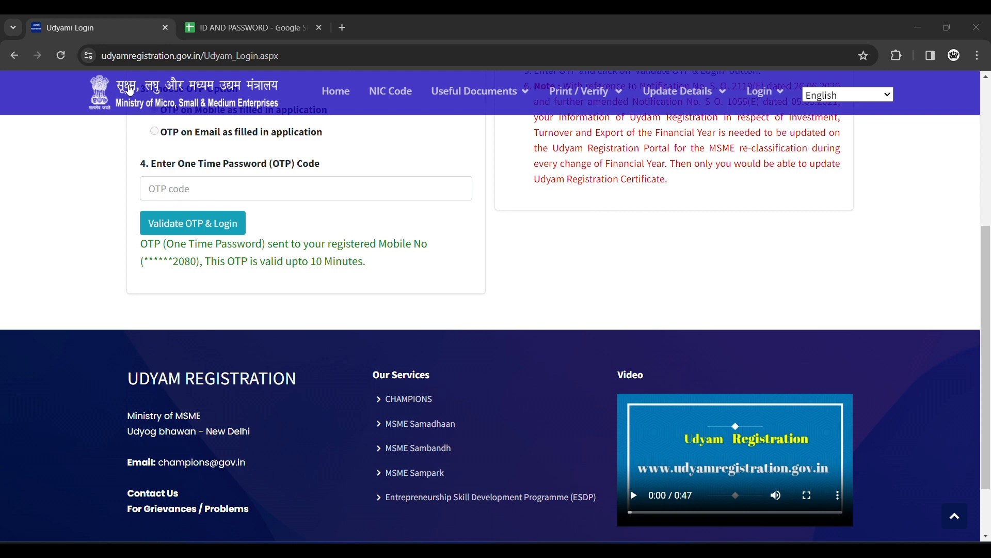
click(191, 190)
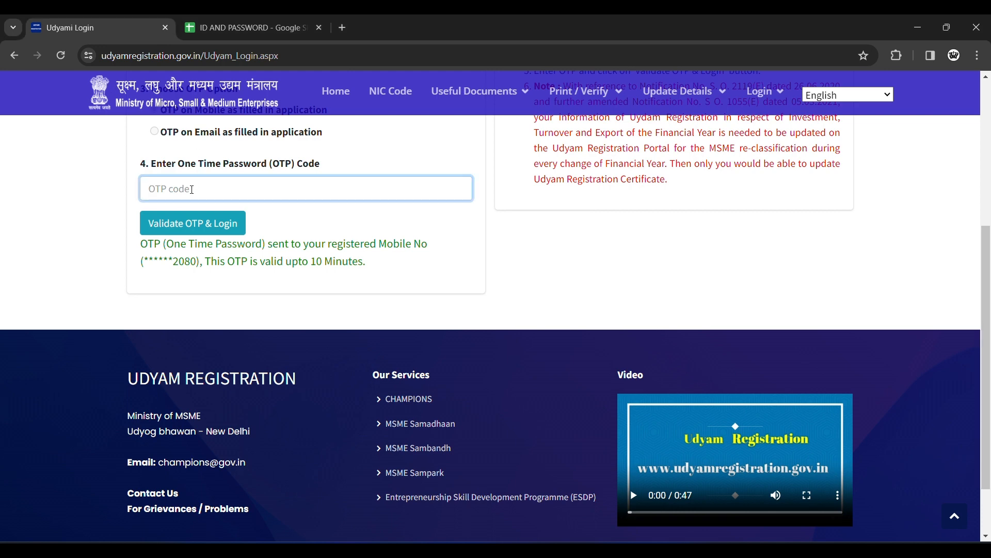
click(201, 226)
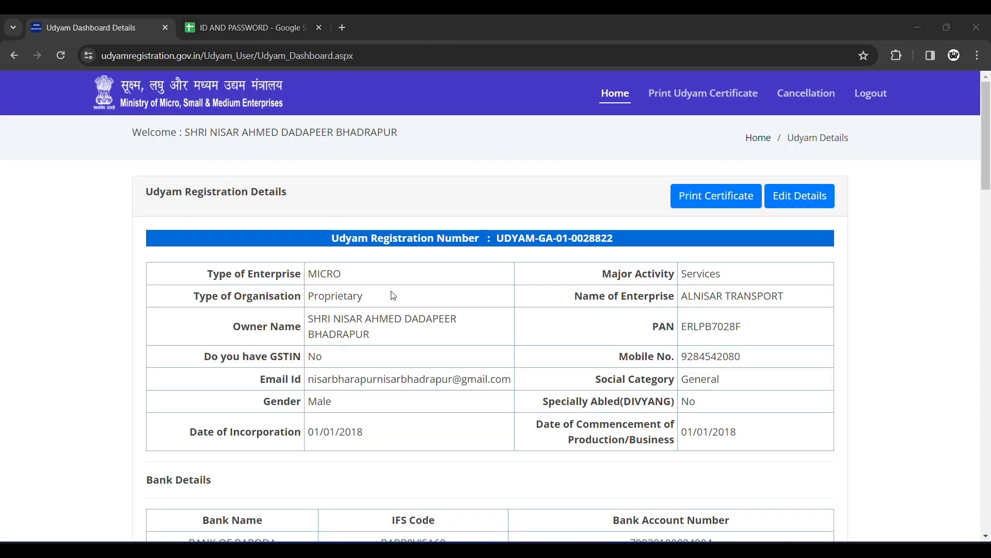
Review the dashboard details, then open and inspect ALNISAR TRANSPORT's Udyam Registration Certificate
scroll(393, 296, down, 20)
scroll(419, 311, up, 15)
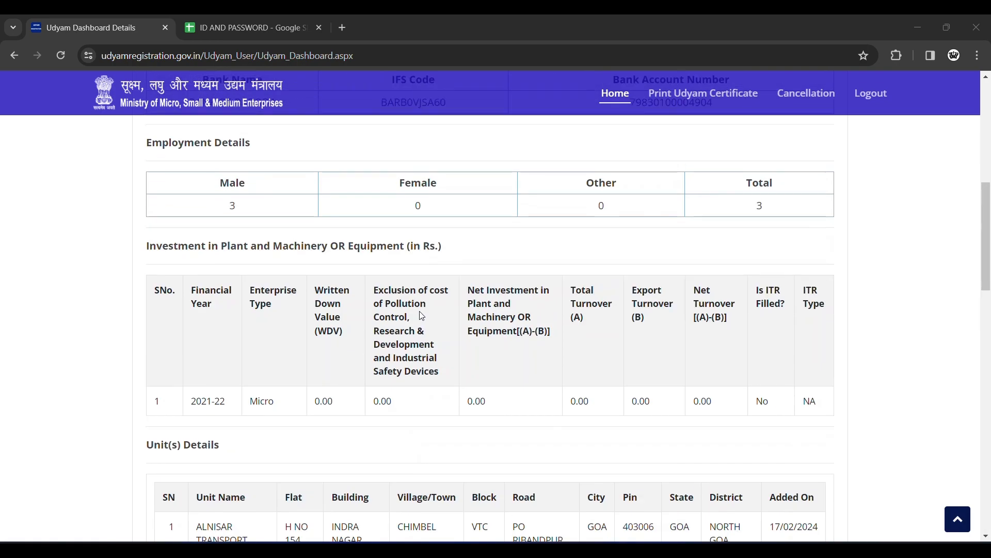
scroll(422, 315, up, 10)
click(707, 195)
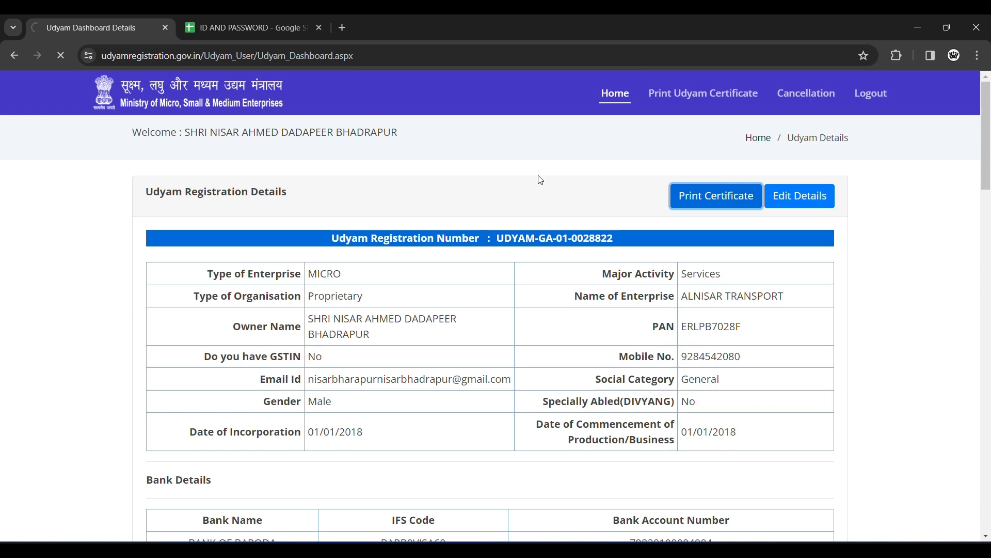
scroll(561, 255, down, 5)
scroll(304, 298, down, 15)
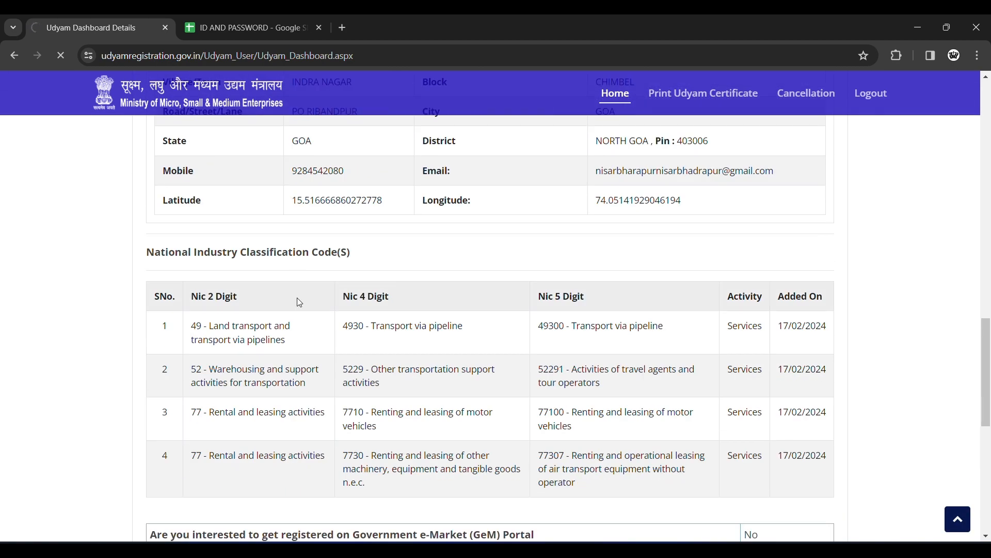
scroll(300, 302, up, 20)
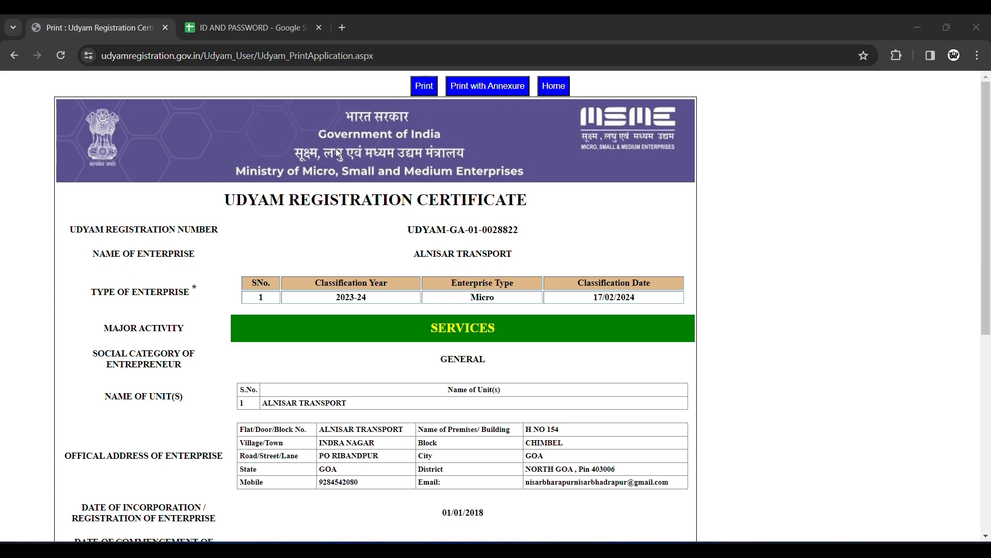
Print the certificate, cancelling the printer wait and setting the destination to Save as PDF
scroll(308, 192, down, 7)
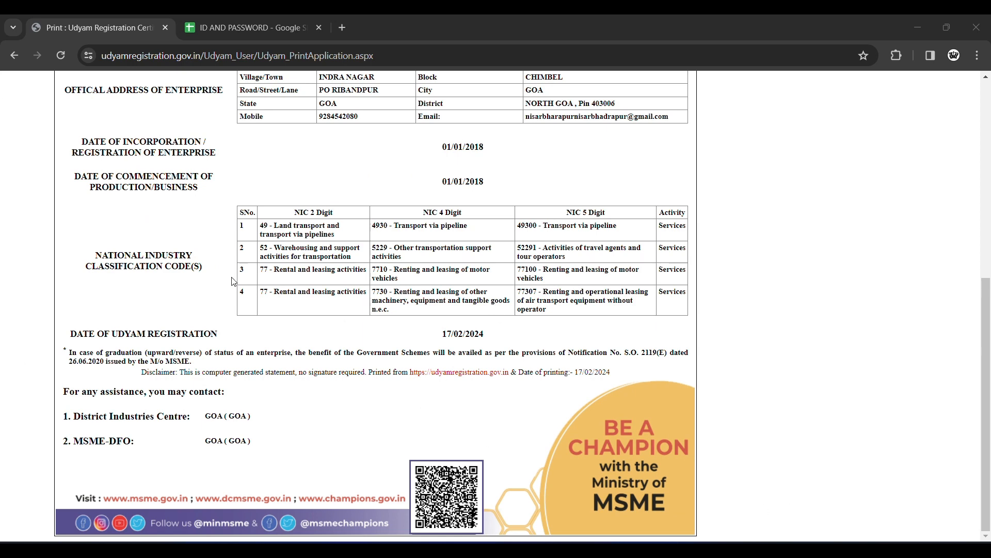
scroll(233, 281, up, 7)
click(419, 91)
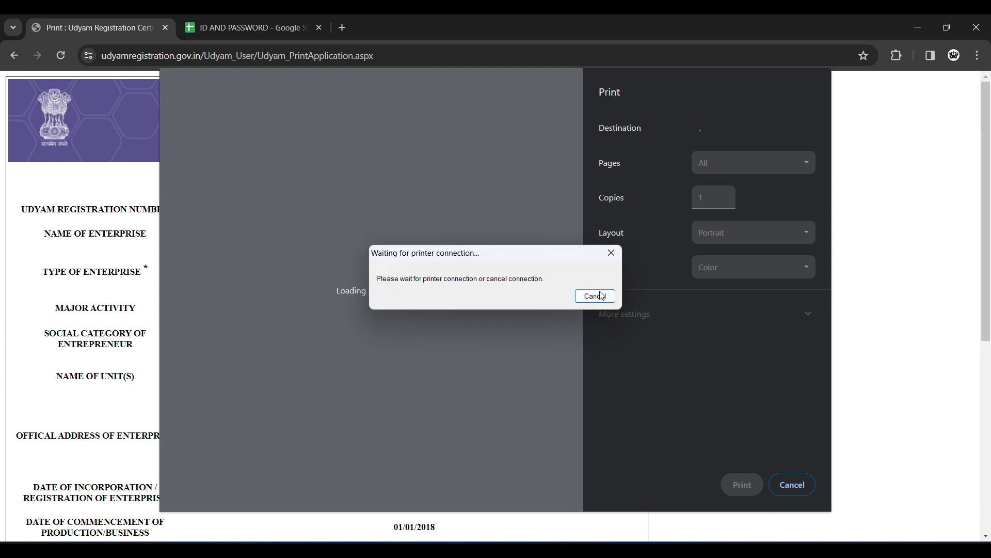
click(595, 296)
click(750, 121)
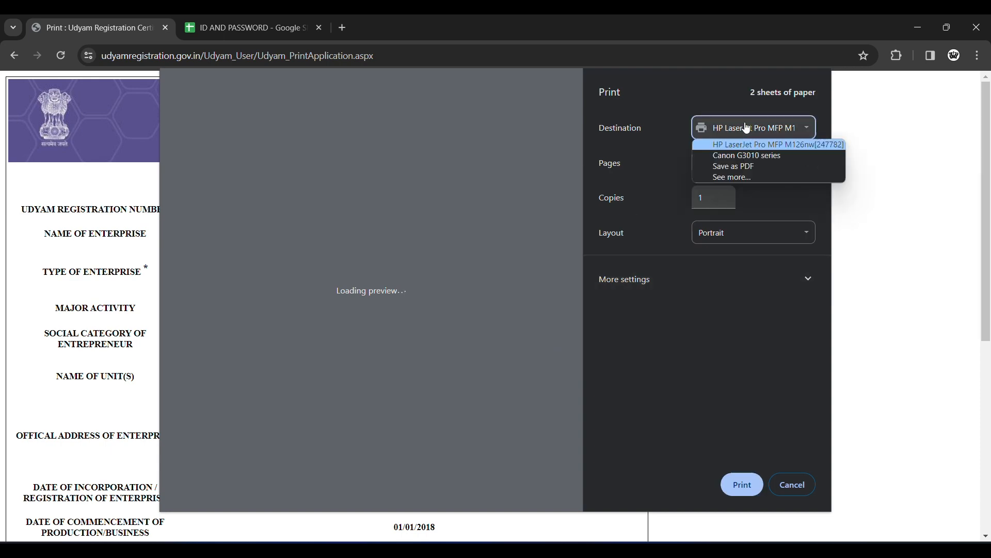
click(732, 166)
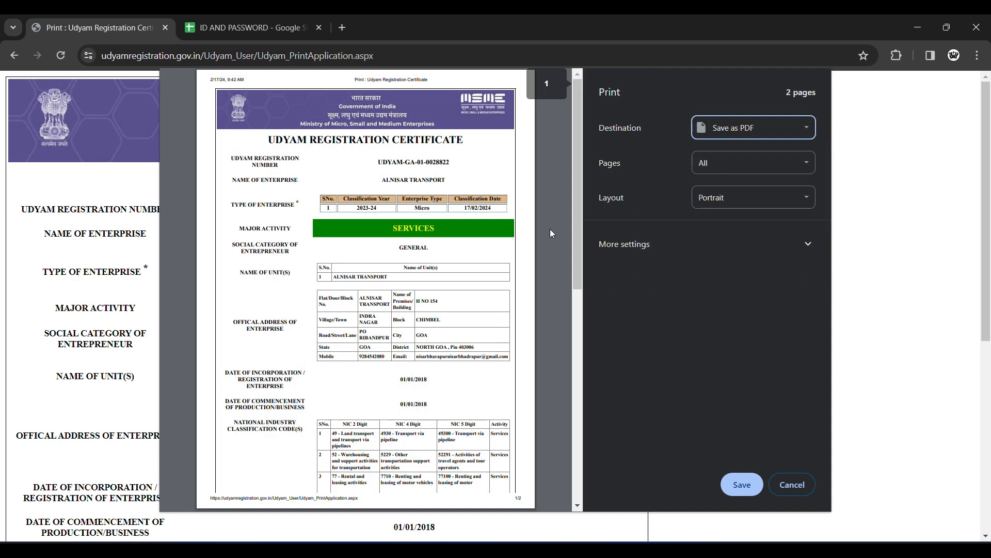
Save the certificate PDF to Downloads and return to the certificate page
click(737, 488)
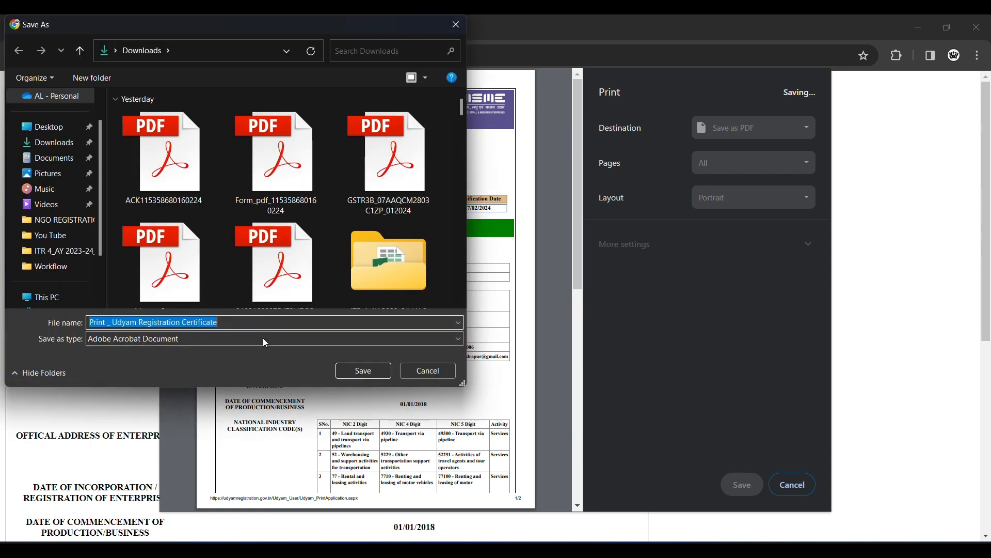
click(354, 370)
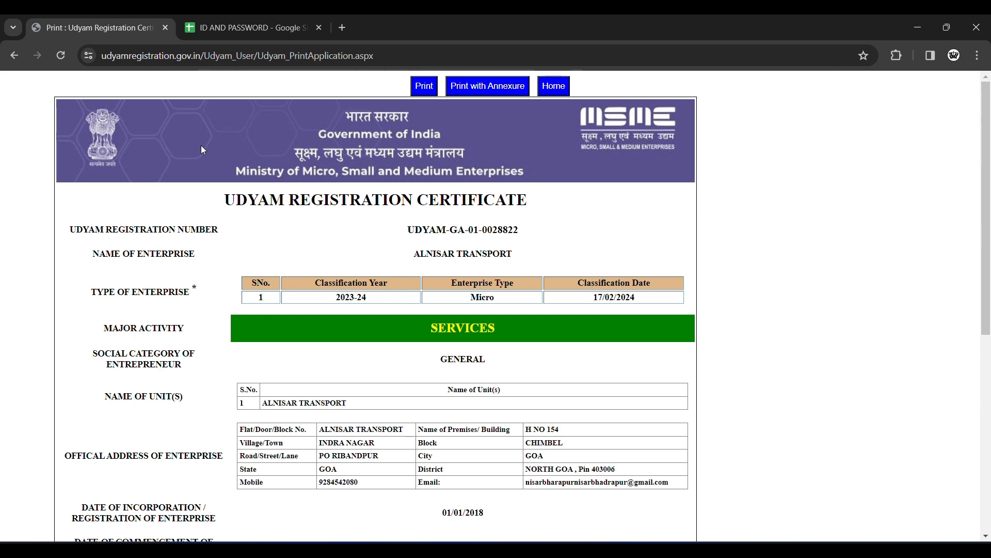
scroll(302, 209, down, 5)
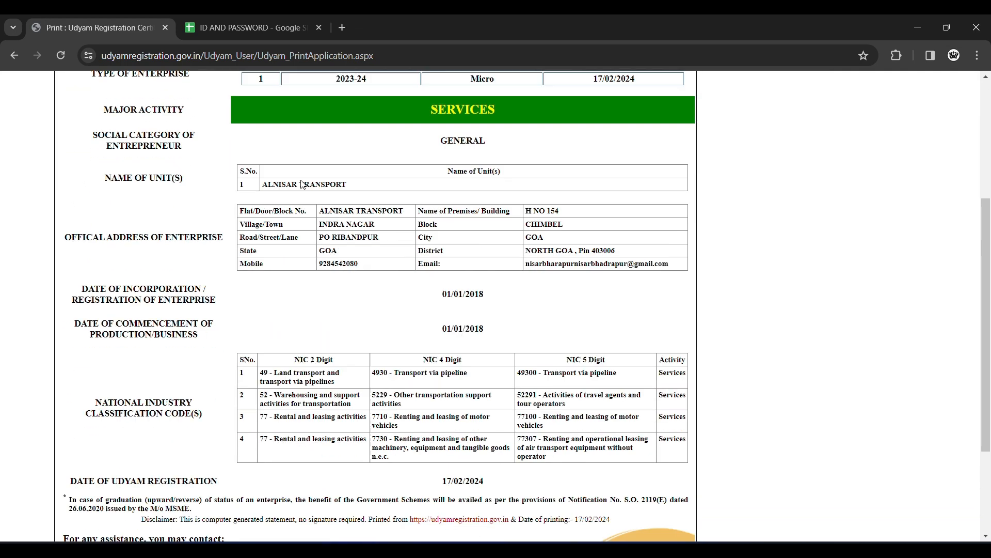
scroll(288, 230, down, 2)
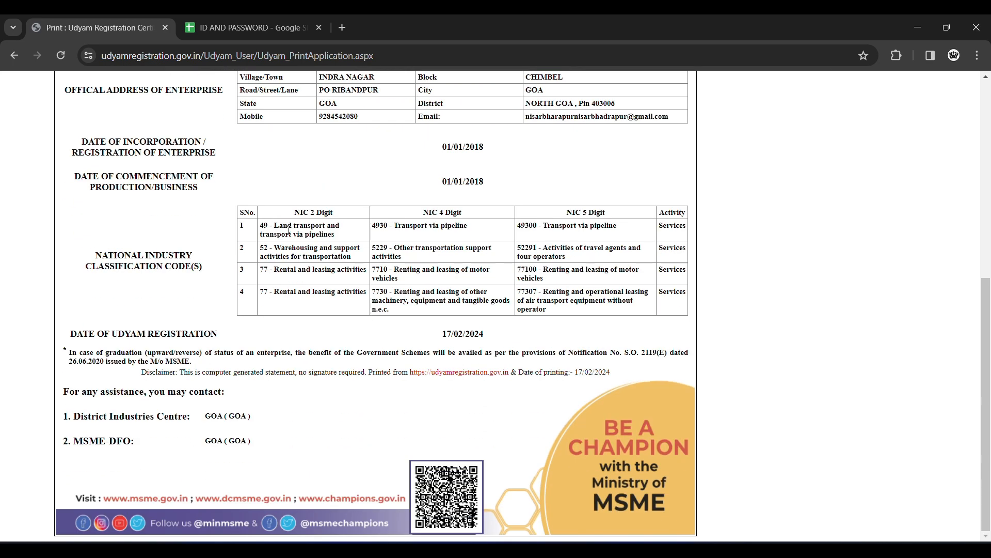